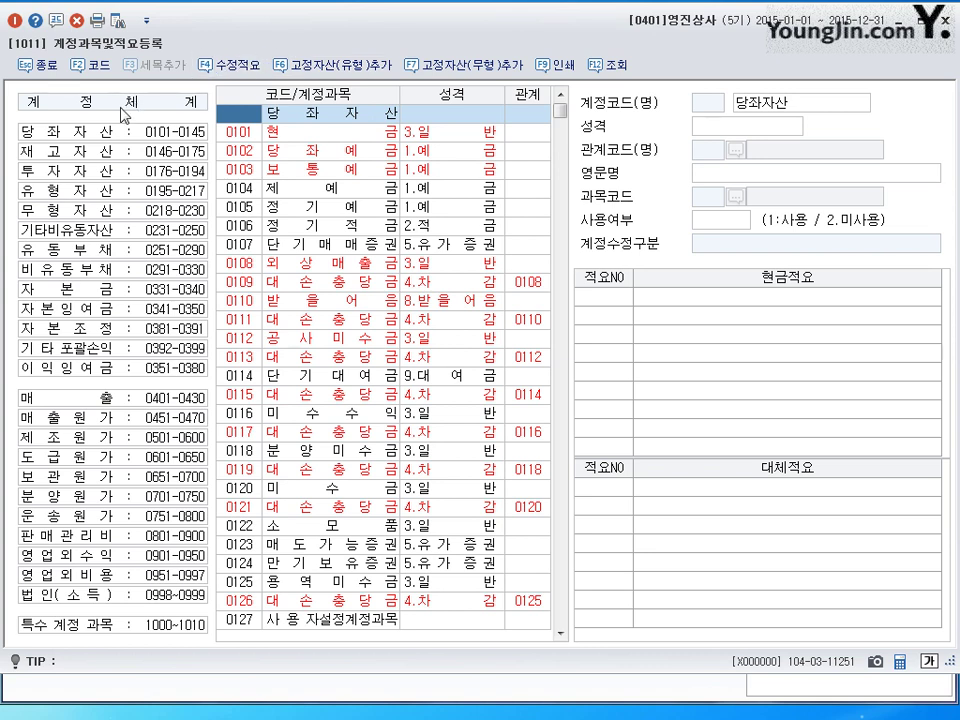
# Step: Browse the asset account groups from 당좌자산 through 기타비유동자산 and return to 당좌자산
pyautogui.click(80, 131)
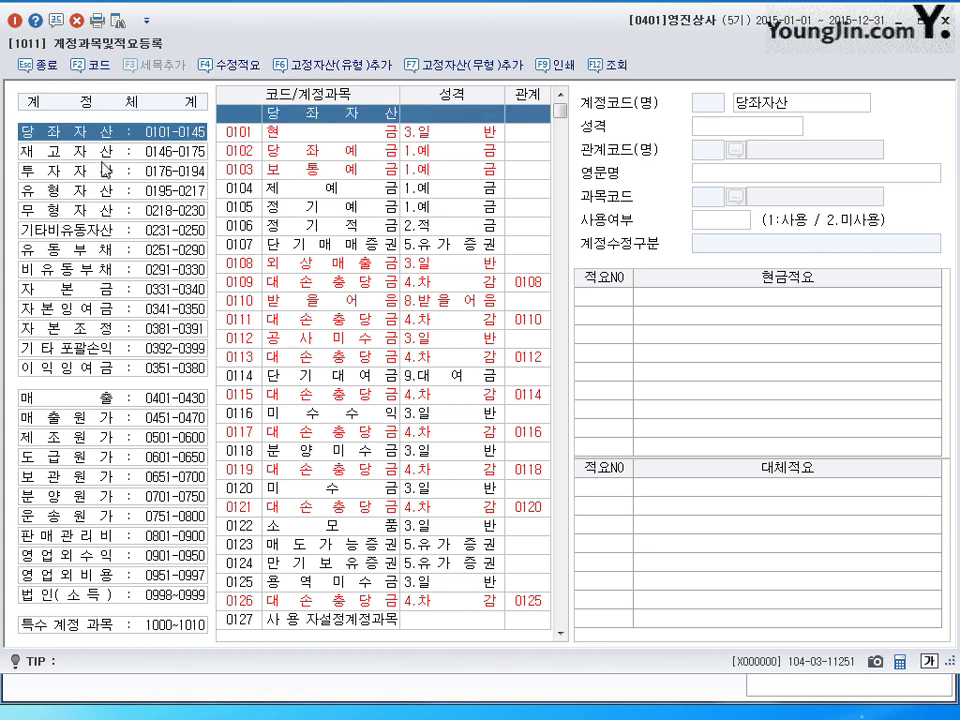
pyautogui.click(100, 151)
pyautogui.click(106, 171)
pyautogui.click(68, 189)
pyautogui.click(83, 212)
pyautogui.click(83, 229)
pyautogui.click(66, 131)
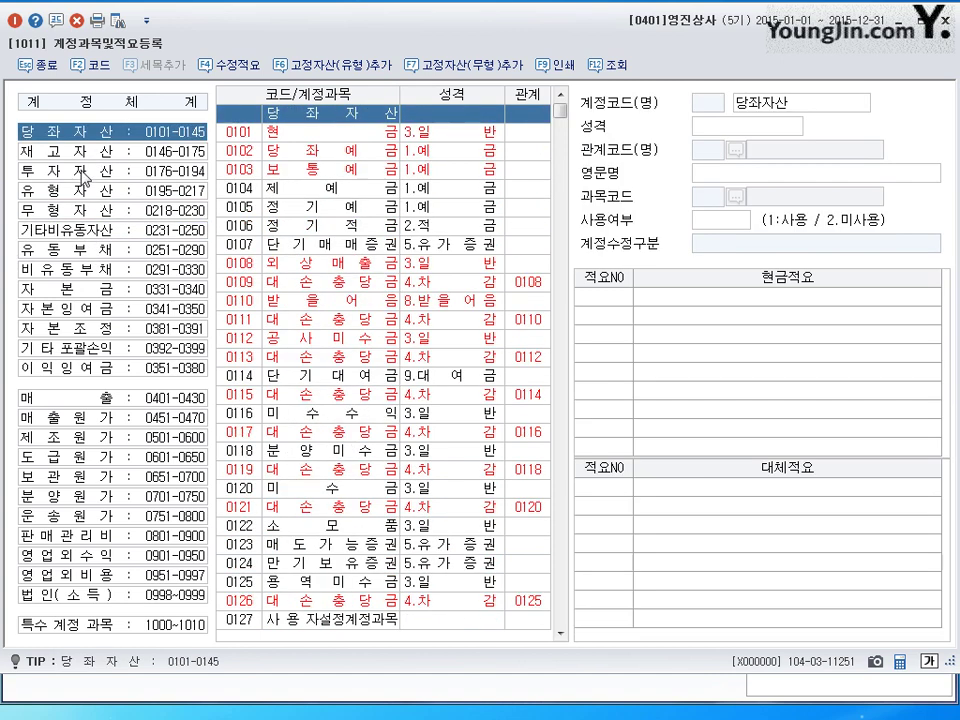
pyautogui.click(72, 151)
pyautogui.click(80, 172)
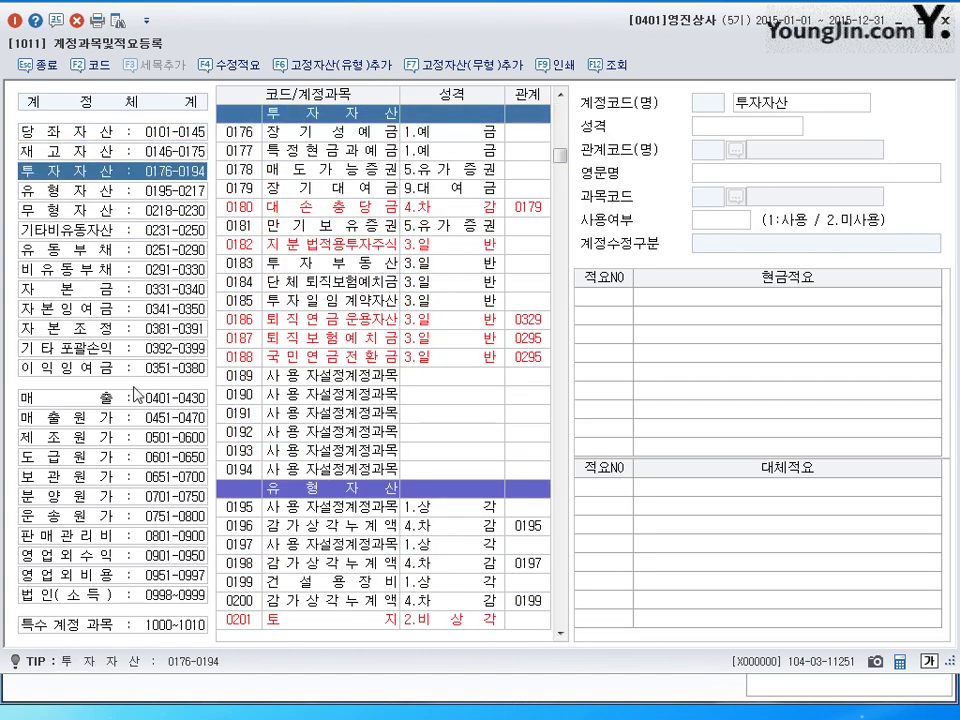
pyautogui.click(86, 131)
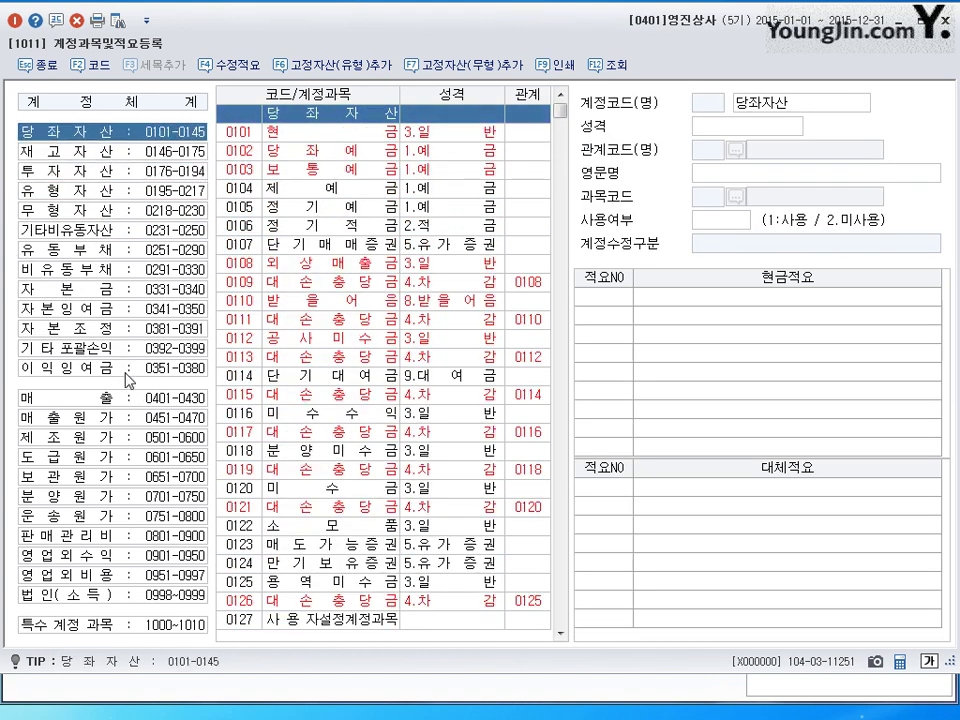
# Step: Switch the account list between the 판매관리비 and 당좌자산 groups, finishing on 판매관리비
pyautogui.click(91, 539)
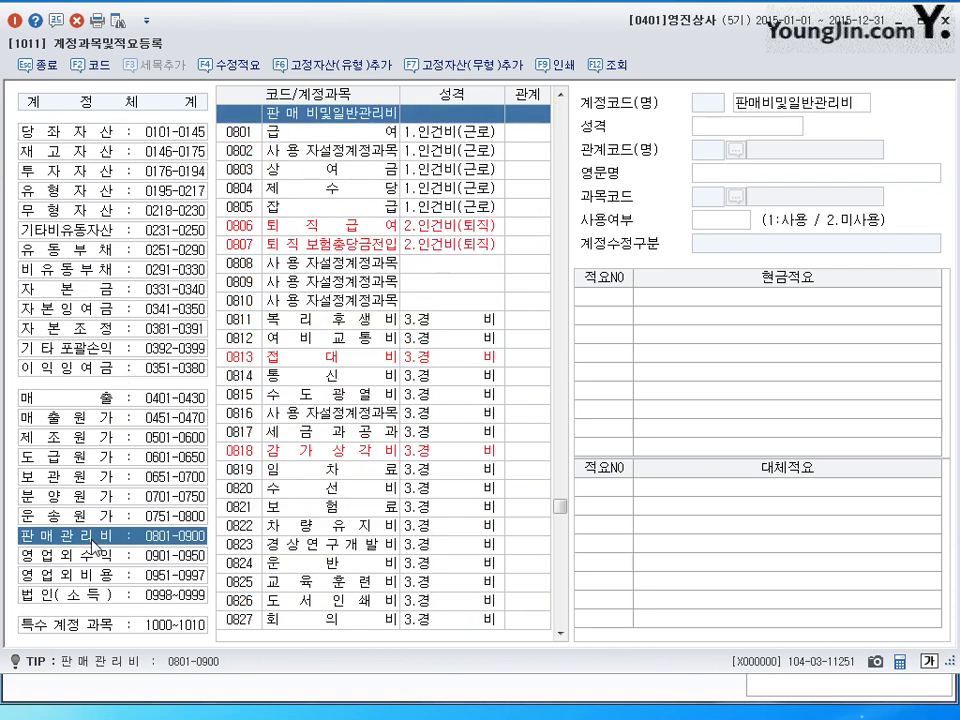
pyautogui.press('Home')
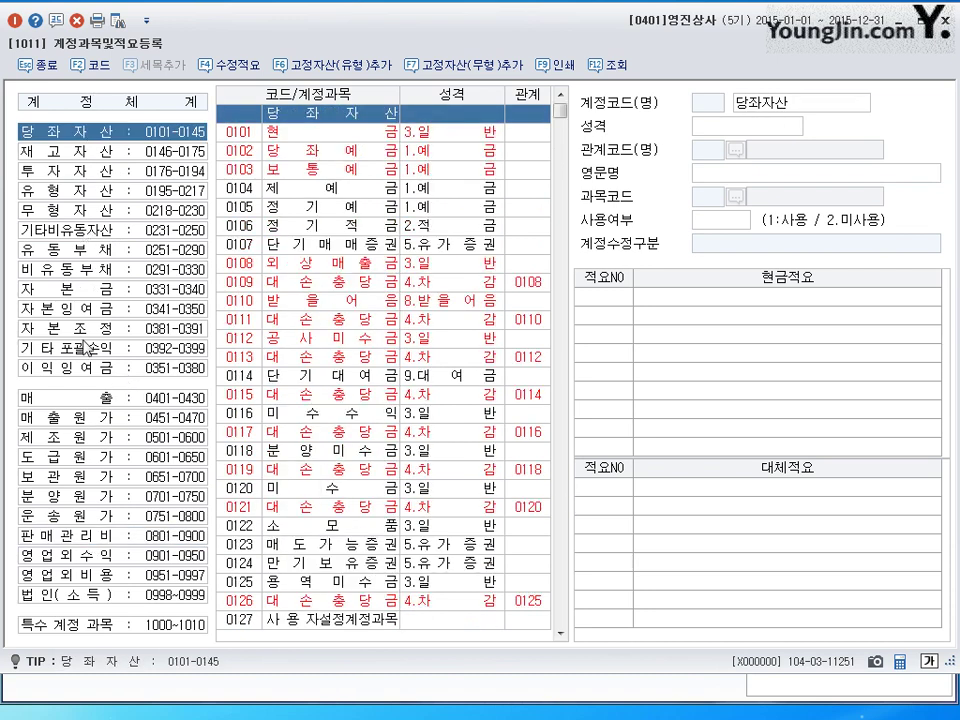
pyautogui.click(90, 540)
pyautogui.click(95, 133)
pyautogui.click(88, 540)
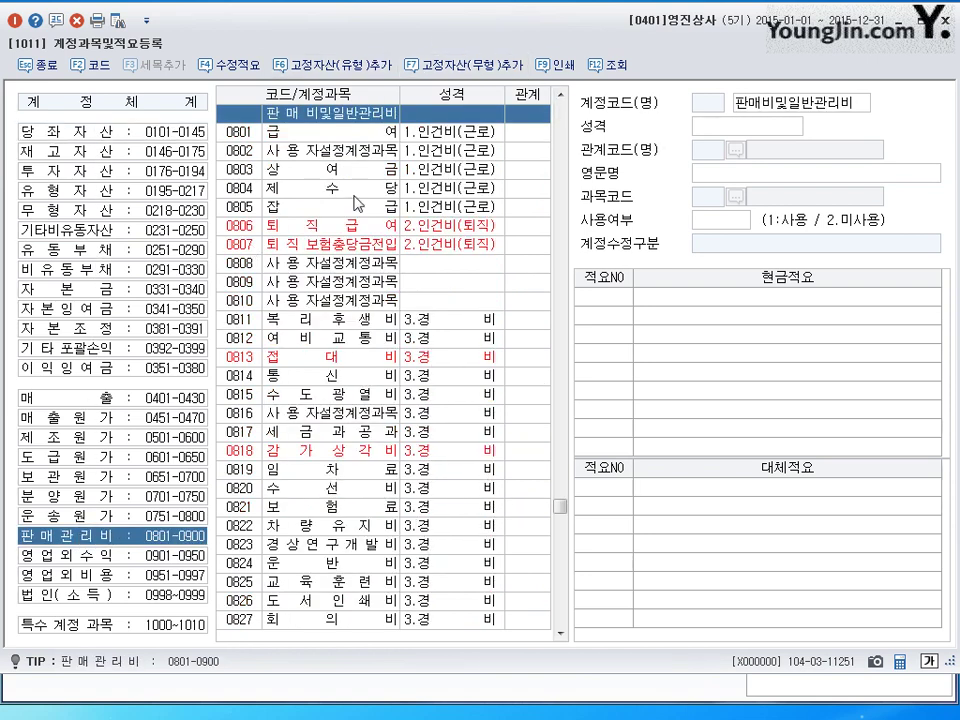
# Step: View the details of accounts 0802, 0812 여비교통비 and 0801 급여 in the 판매관리비 group
pyautogui.click(290, 150)
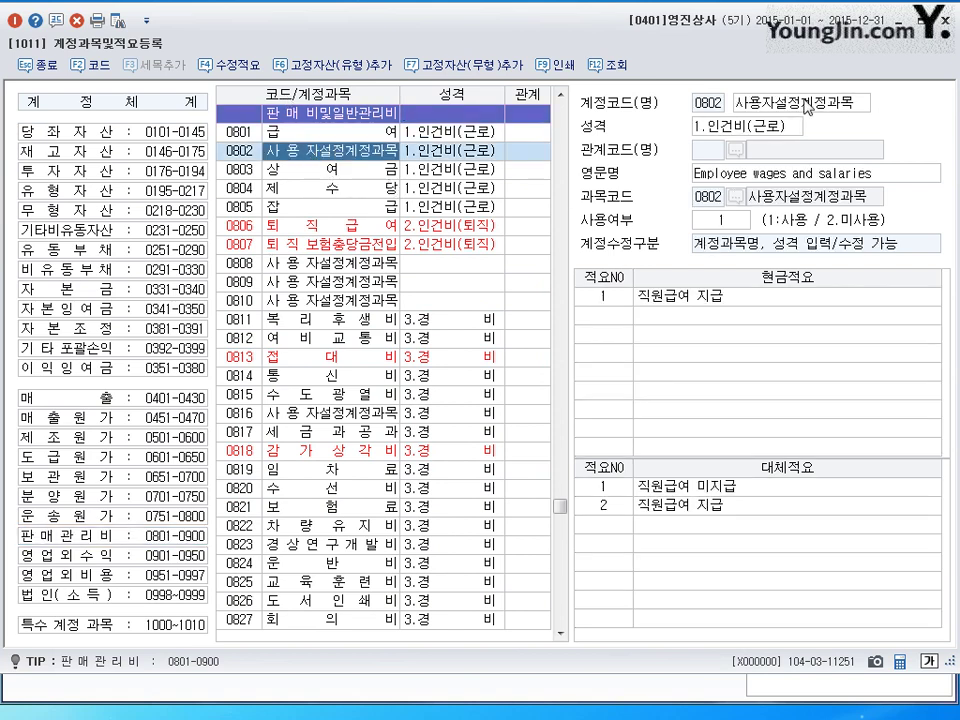
pyautogui.click(310, 153)
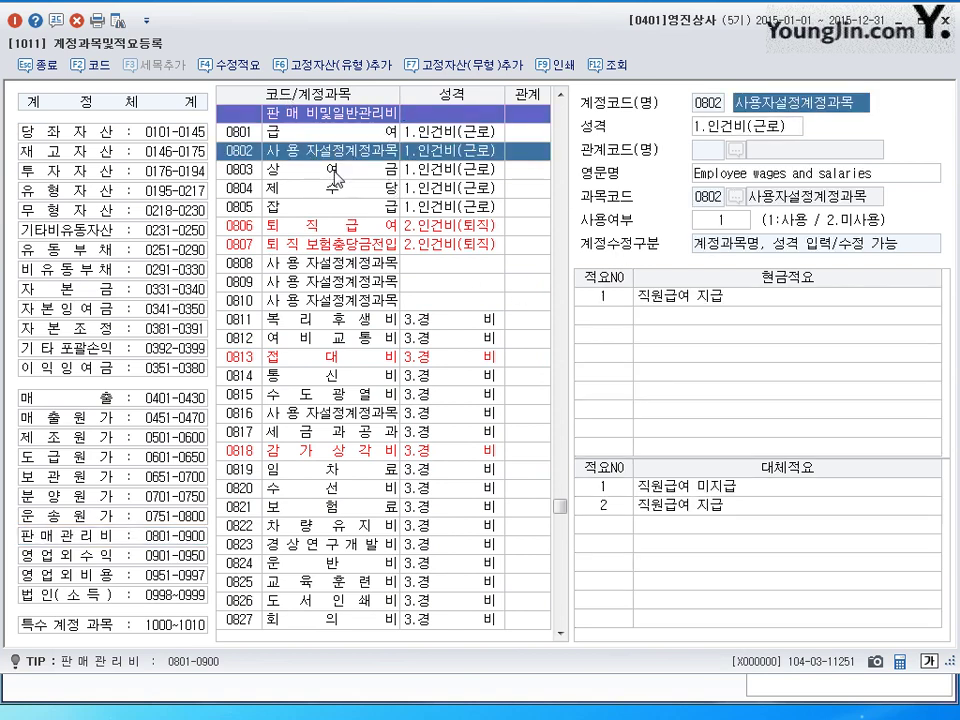
pyautogui.click(310, 343)
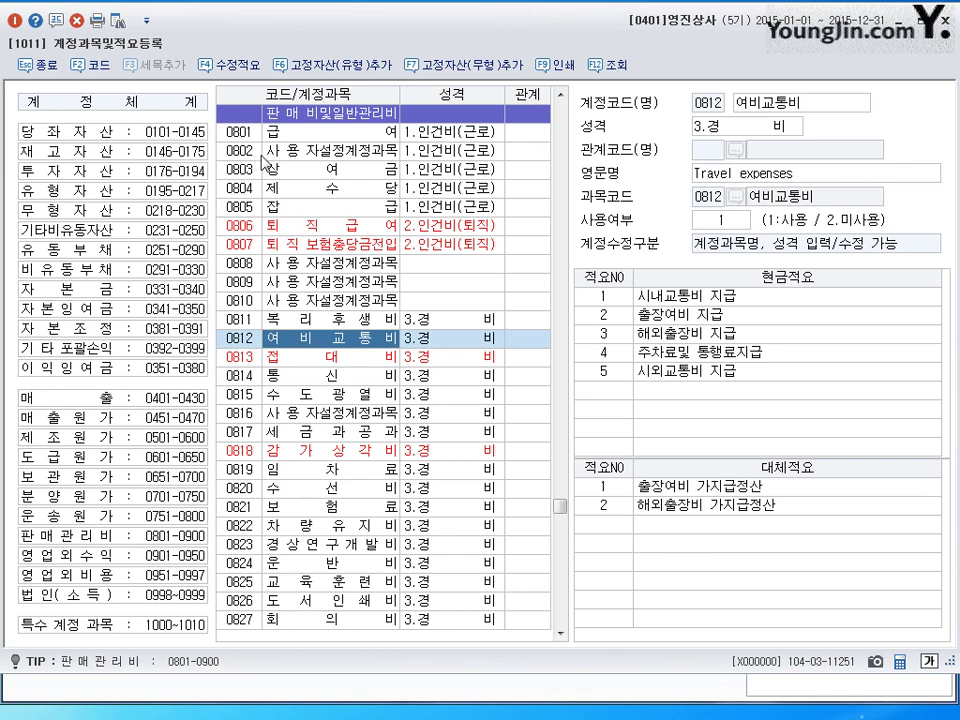
pyautogui.click(318, 115)
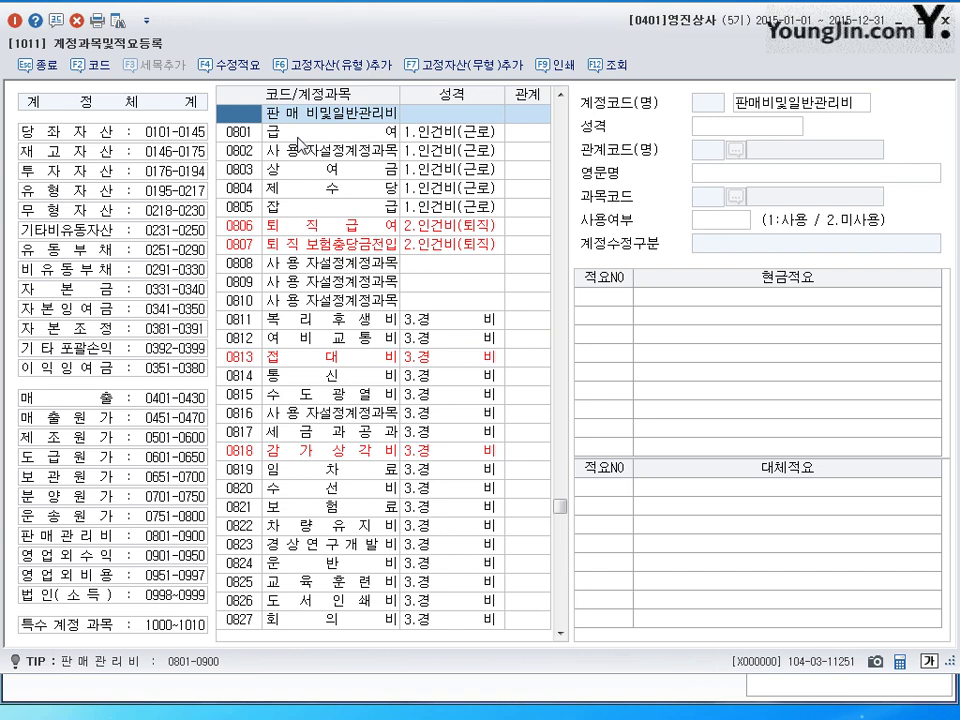
pyautogui.click(252, 133)
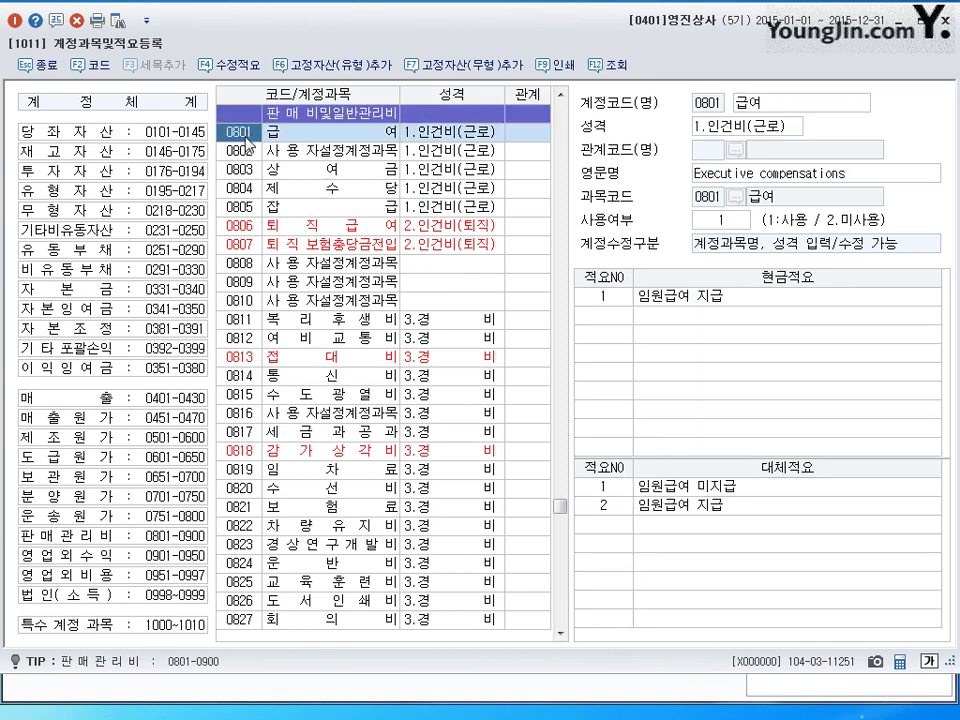
# Step: Compare the 적요 lists of 0101 현금 in 당좌자산 and 0811 복리후생비 in 판매관리비
pyautogui.click(80, 132)
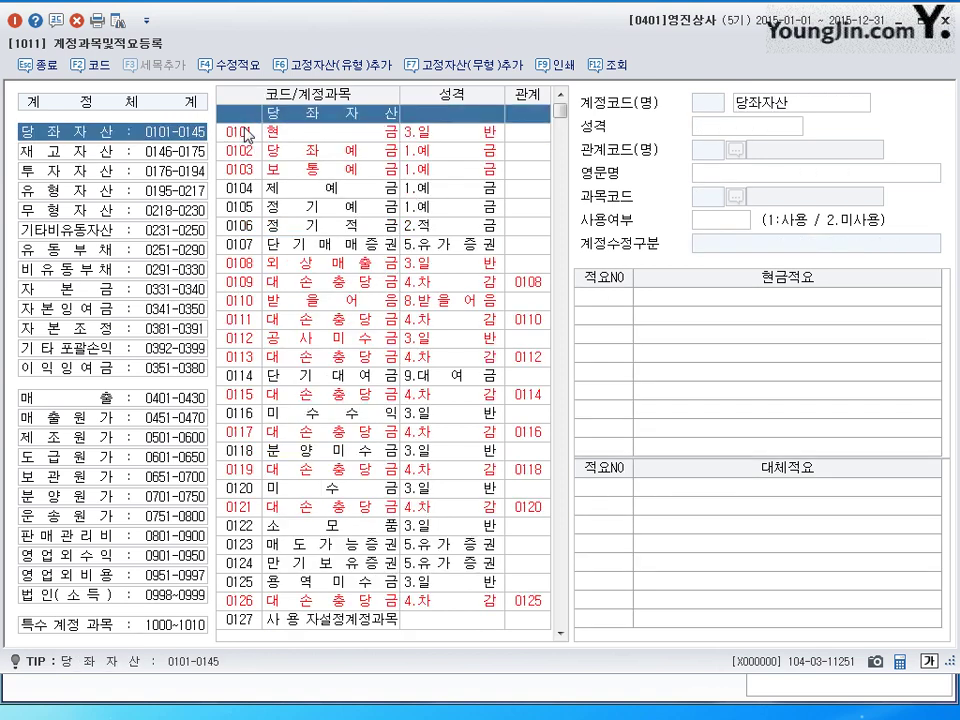
pyautogui.click(249, 141)
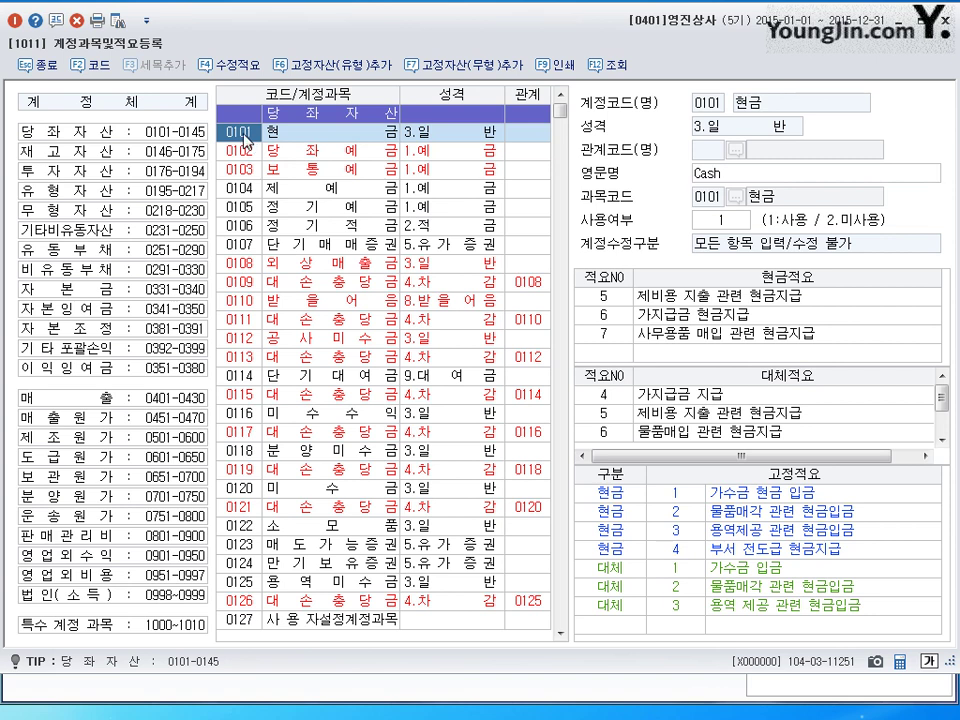
pyautogui.click(245, 150)
pyautogui.click(62, 545)
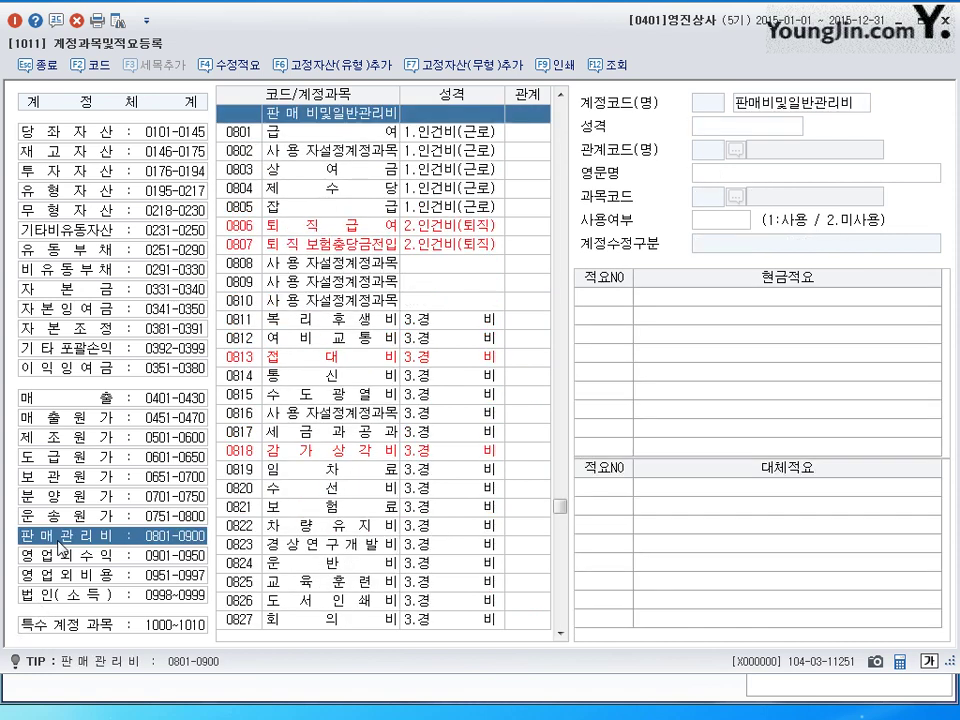
pyautogui.click(300, 322)
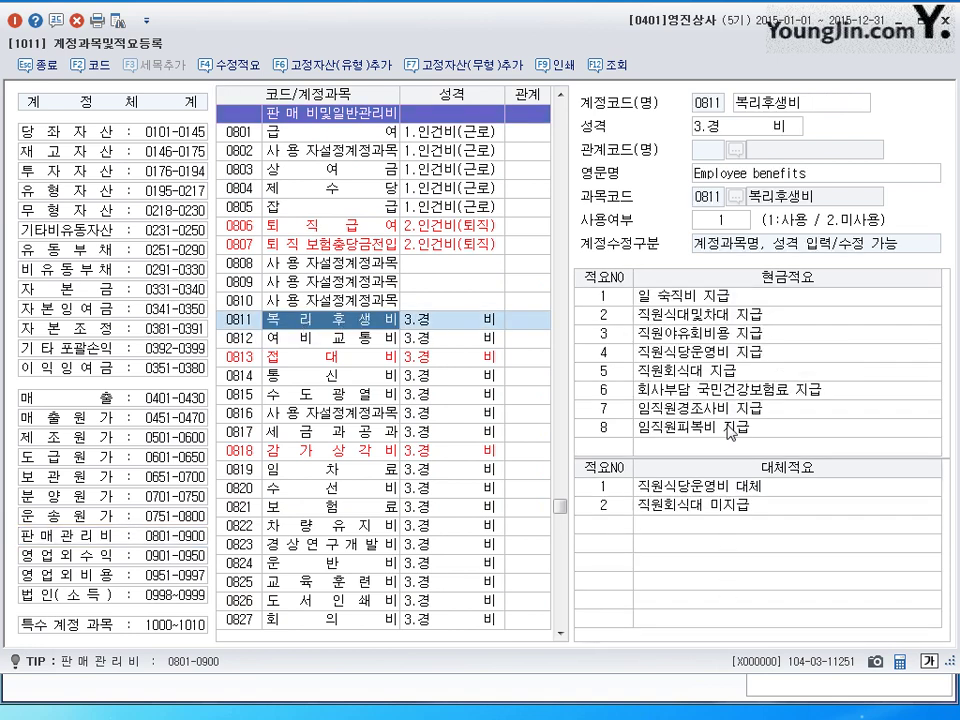
# Step: From account 0101 현금 in 당좌자산, jump to 복리후생비 by entering its code 0811 in the account list
pyautogui.click(102, 131)
pyautogui.click(251, 134)
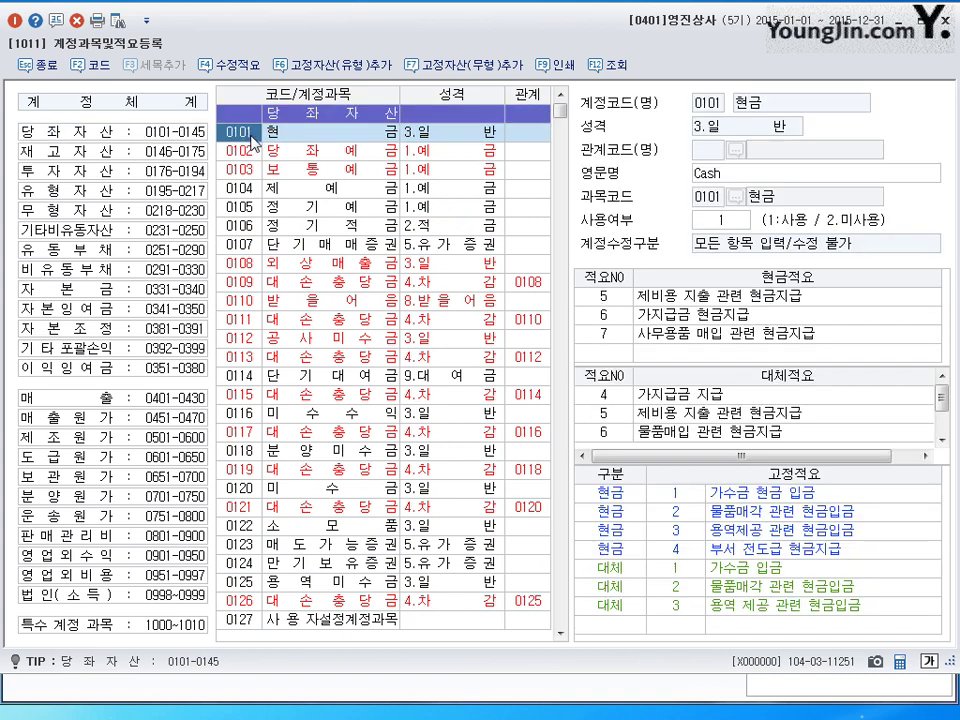
pyautogui.click(248, 142)
pyautogui.write('0811')
pyautogui.scroll(-6, 222, 335)
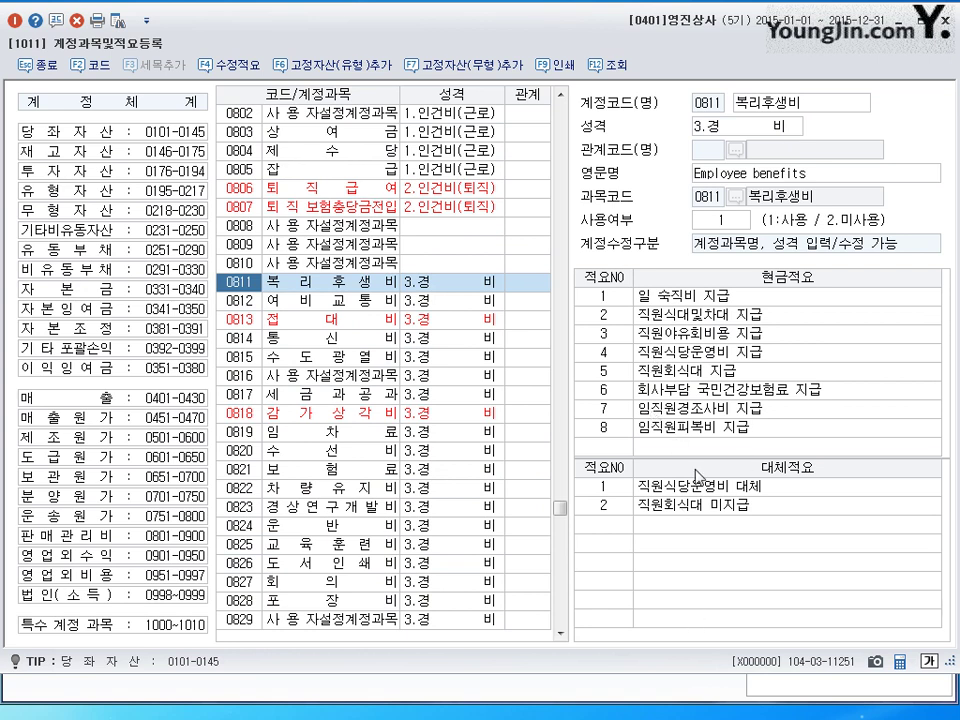
pyautogui.scroll(6, 338, 505)
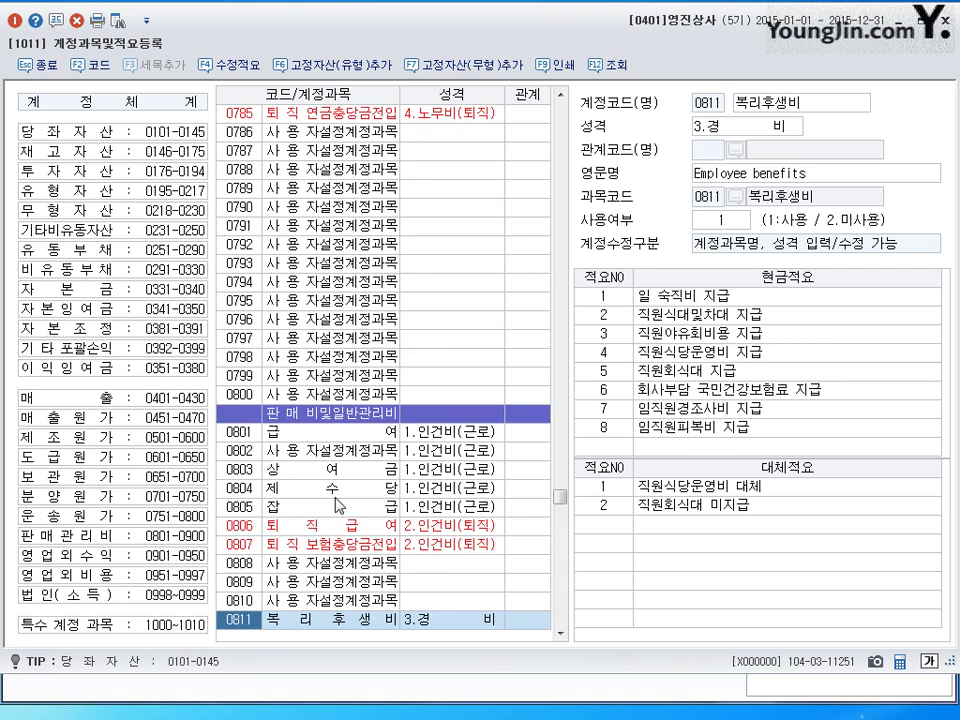
pyautogui.scroll(-5, 250, 370)
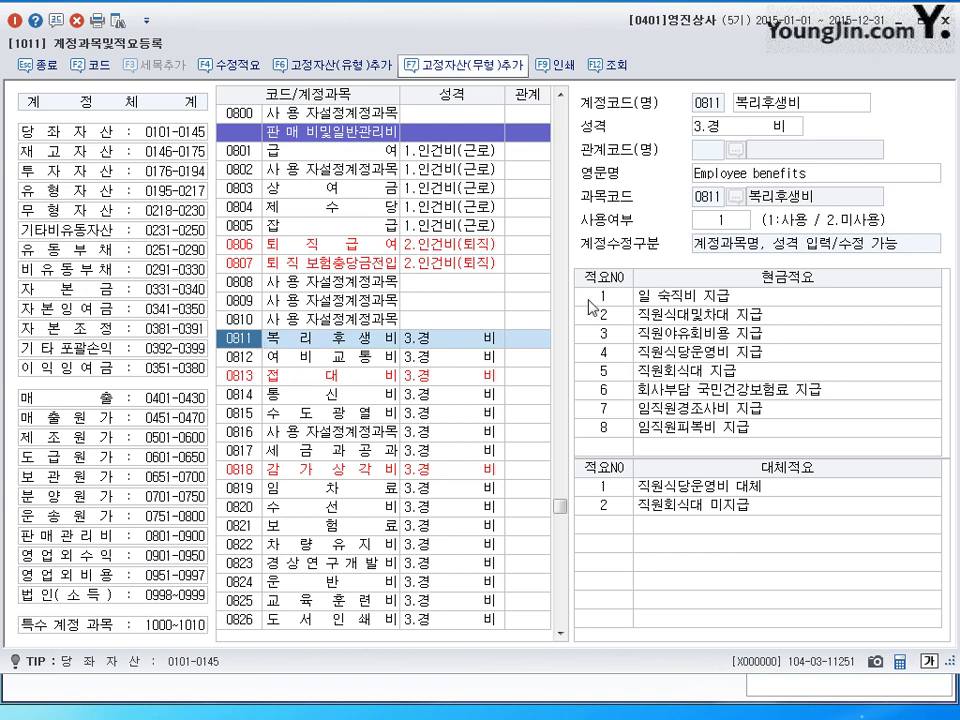
# Step: Return to 0101 현금 and find the 특허권 account by searching the account list for its name
pyautogui.moveTo(559, 506); pyautogui.dragTo(553, 93)
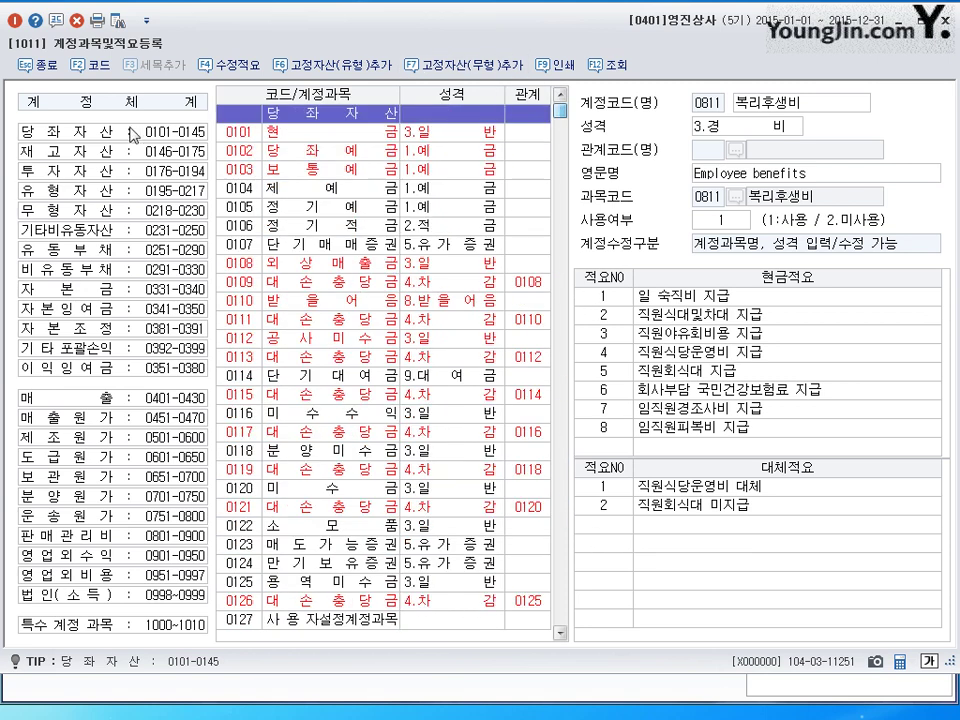
pyautogui.click(233, 138)
pyautogui.press('Up')
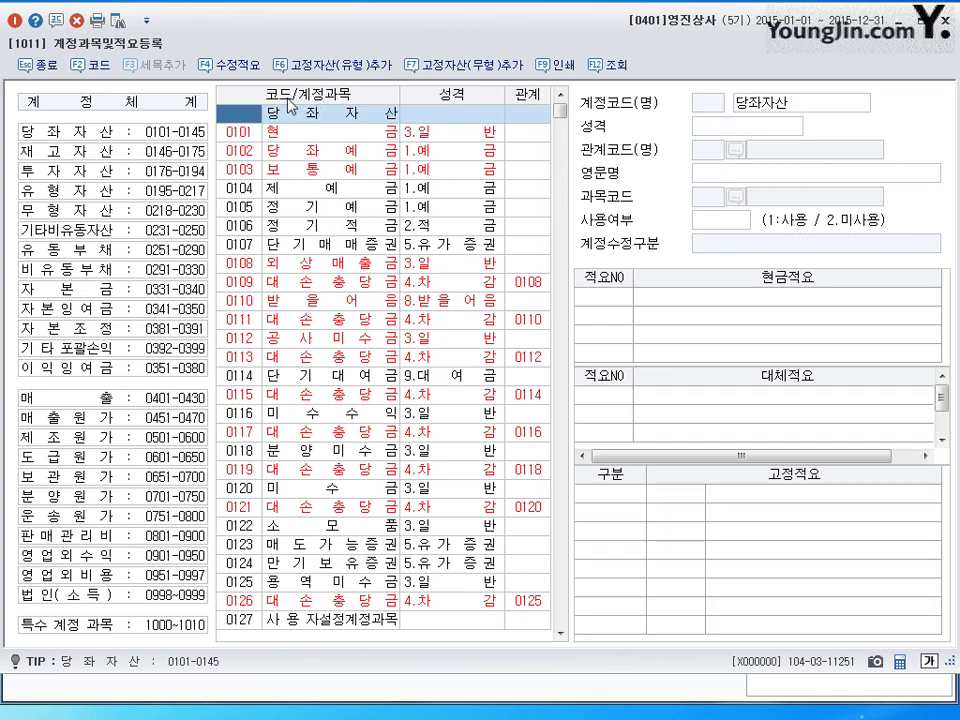
pyautogui.click(237, 138)
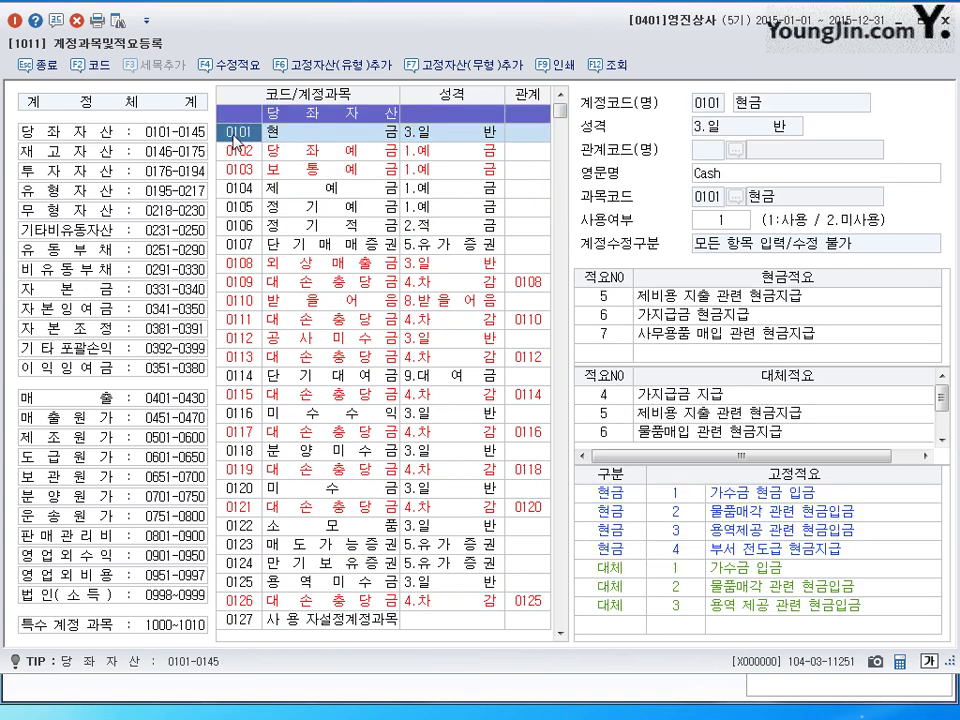
pyautogui.hotkey('ctrl', 'f')
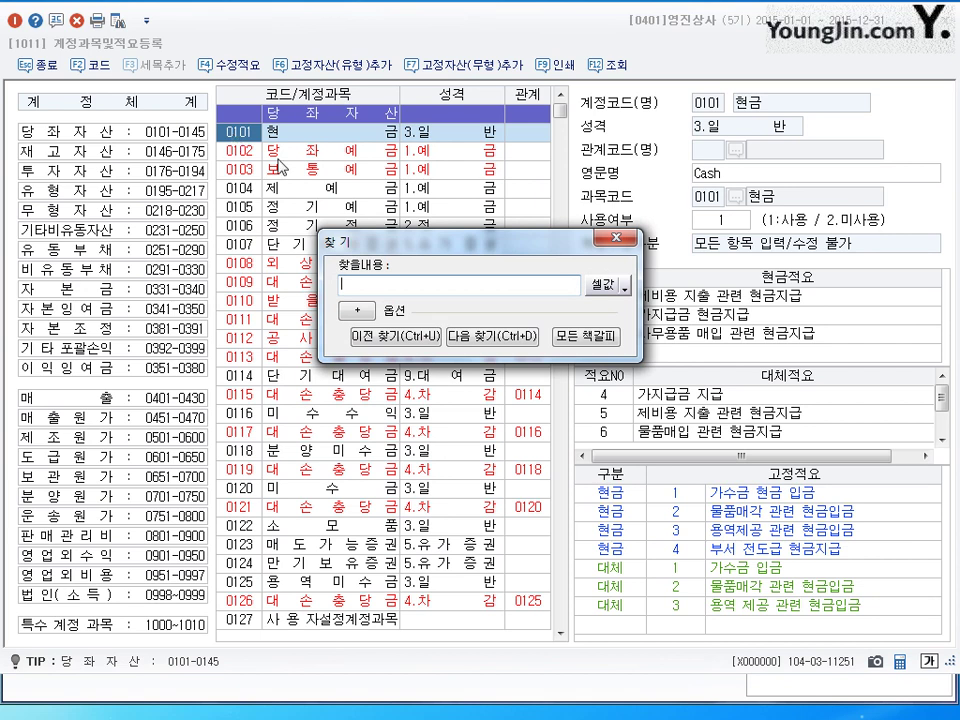
pyautogui.moveTo(494, 248); pyautogui.dragTo(405, 233)
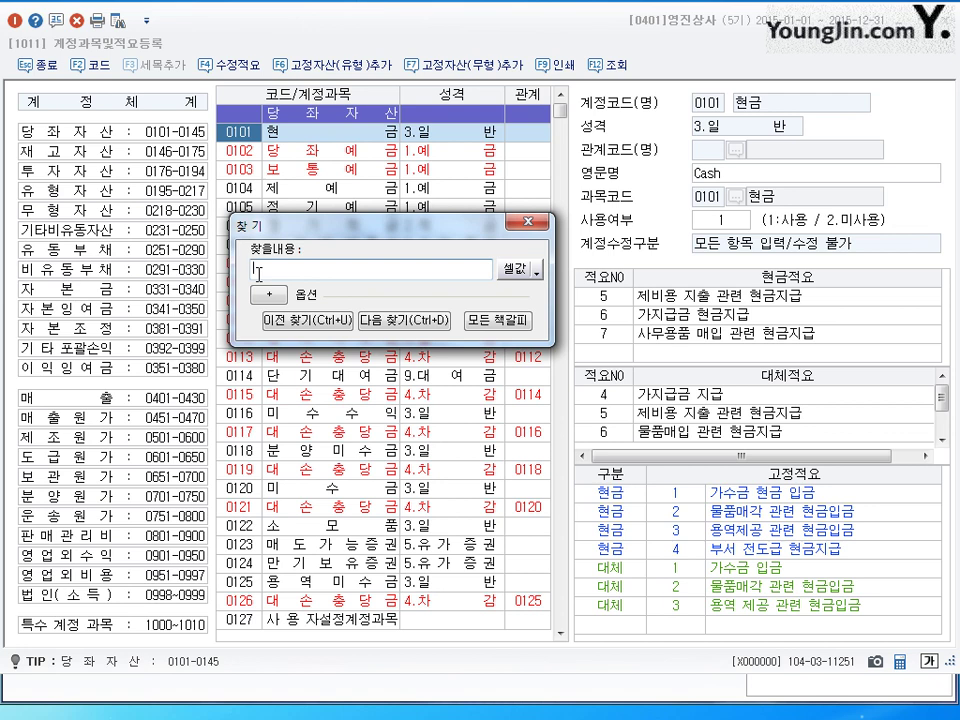
pyautogui.write('허권')
pyautogui.press('Return')
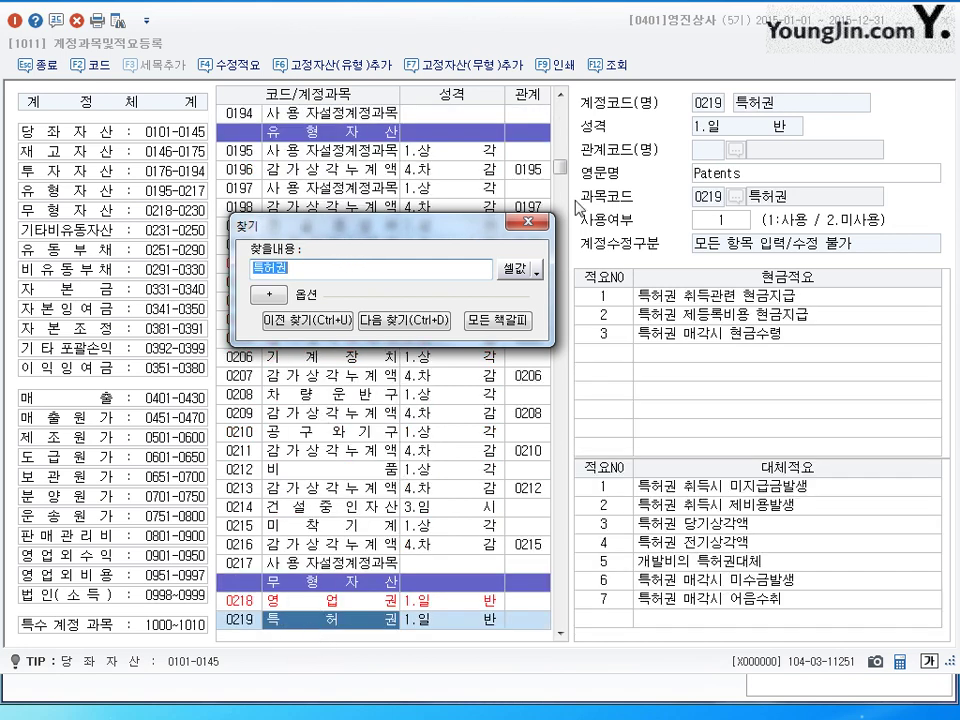
pyautogui.click(526, 222)
pyautogui.click(376, 340)
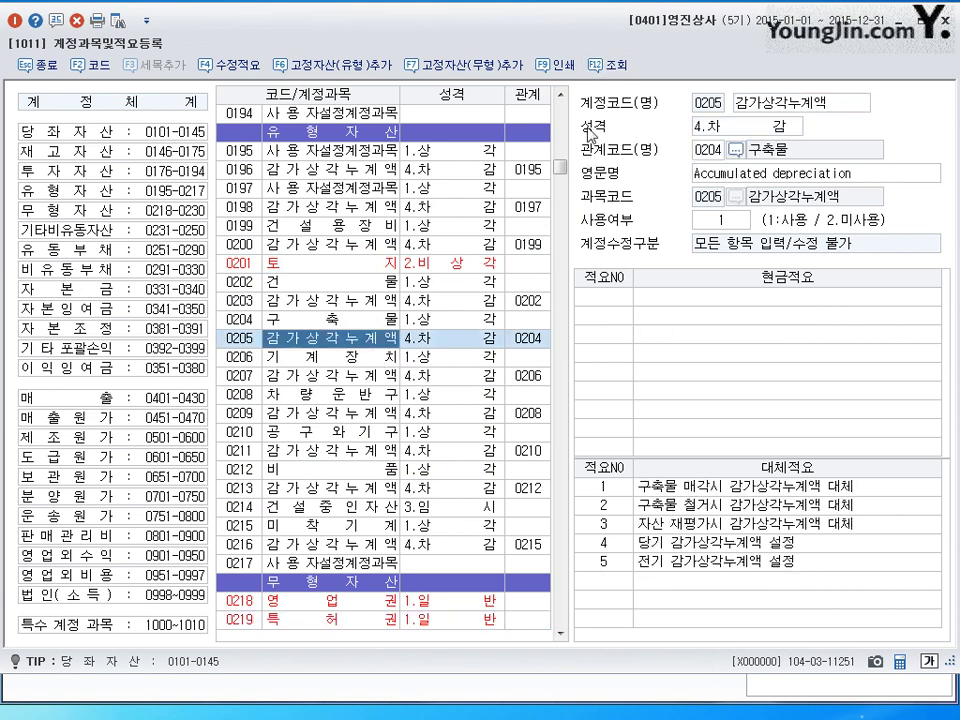
# Step: Go back to 당좌자산 and step through its accounts from 0101 현금 down to 0105 정기예금
pyautogui.moveTo(558, 166); pyautogui.dragTo(563, 103)
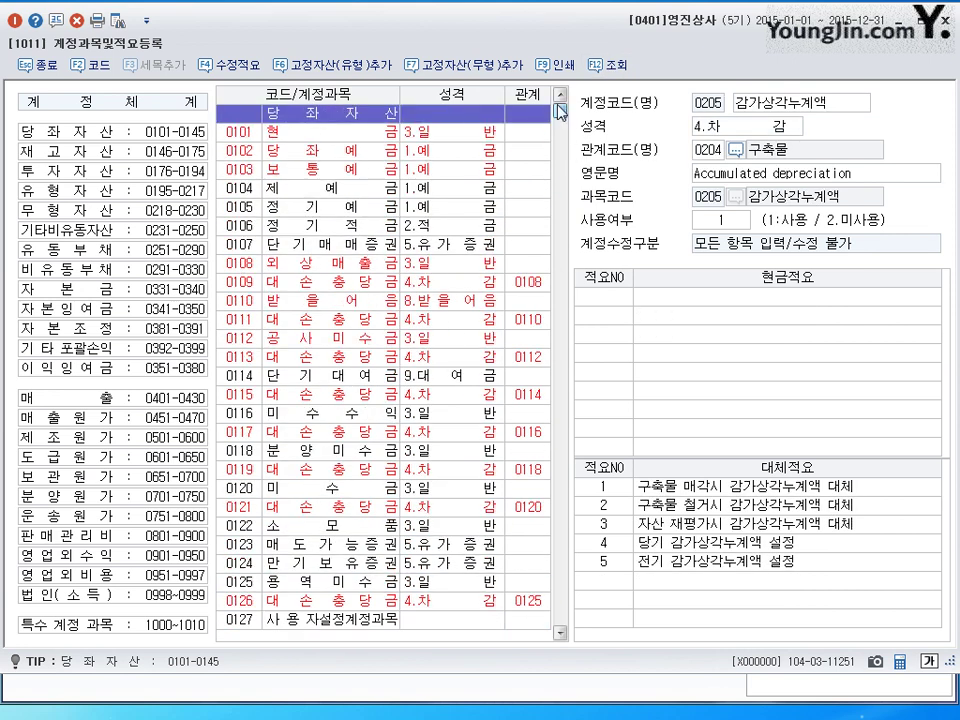
pyautogui.click(240, 128)
pyautogui.press('Down')
pyautogui.press('Down')
pyautogui.press('Down')
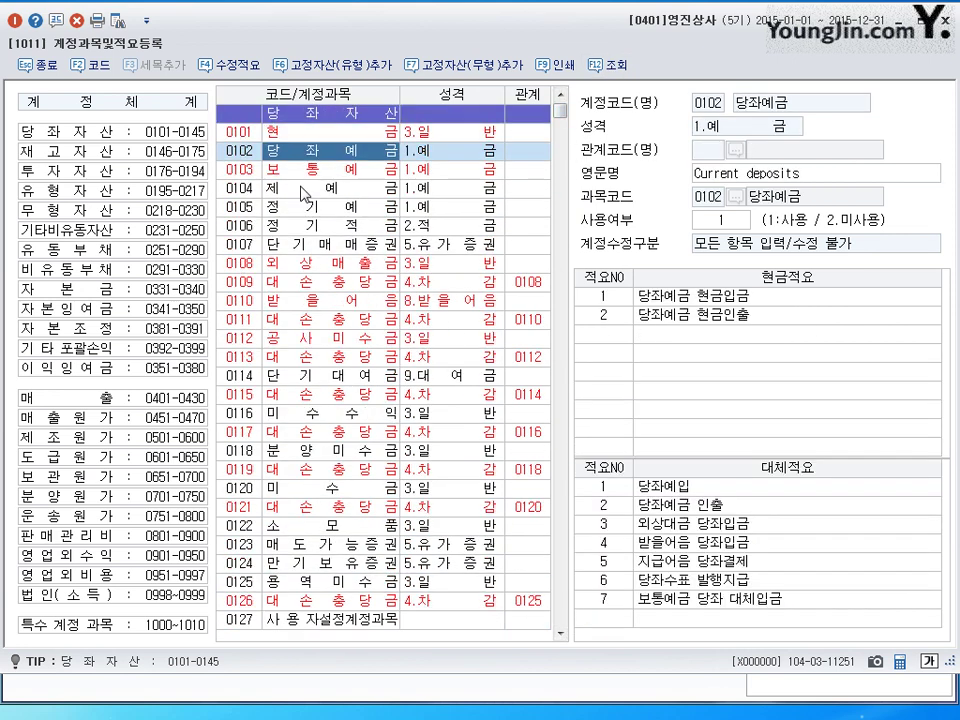
pyautogui.press('Down')
pyautogui.press('Down')
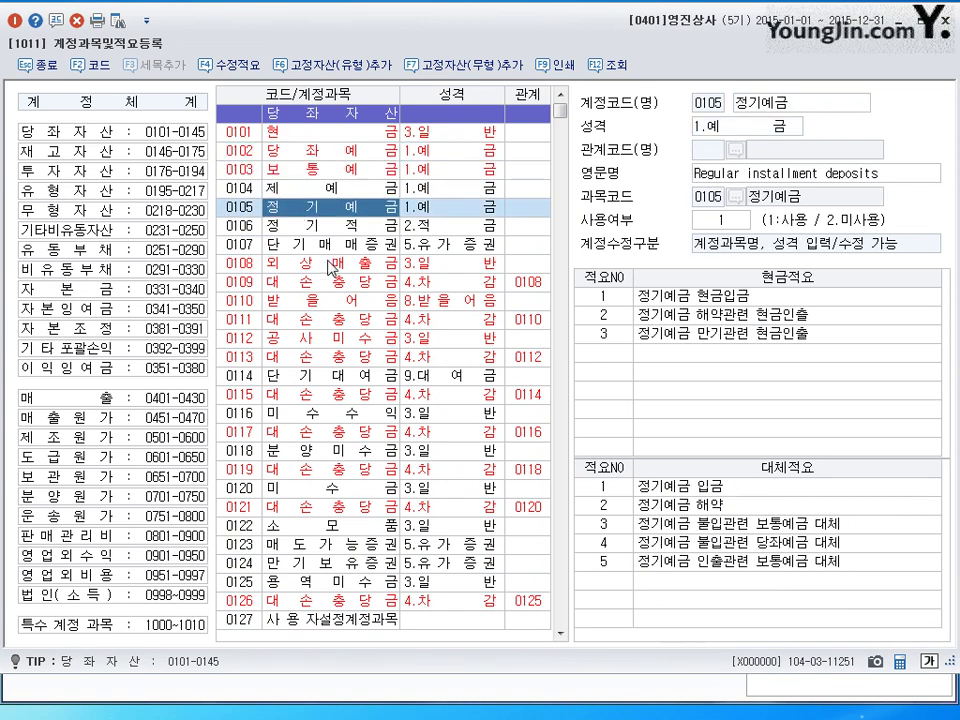
# Step: Select the user-defined account 0127 사용자설정계정과목 in 당좌자산 and inspect its account name and 대체적요 fields
pyautogui.scroll(-4, 303, 283)
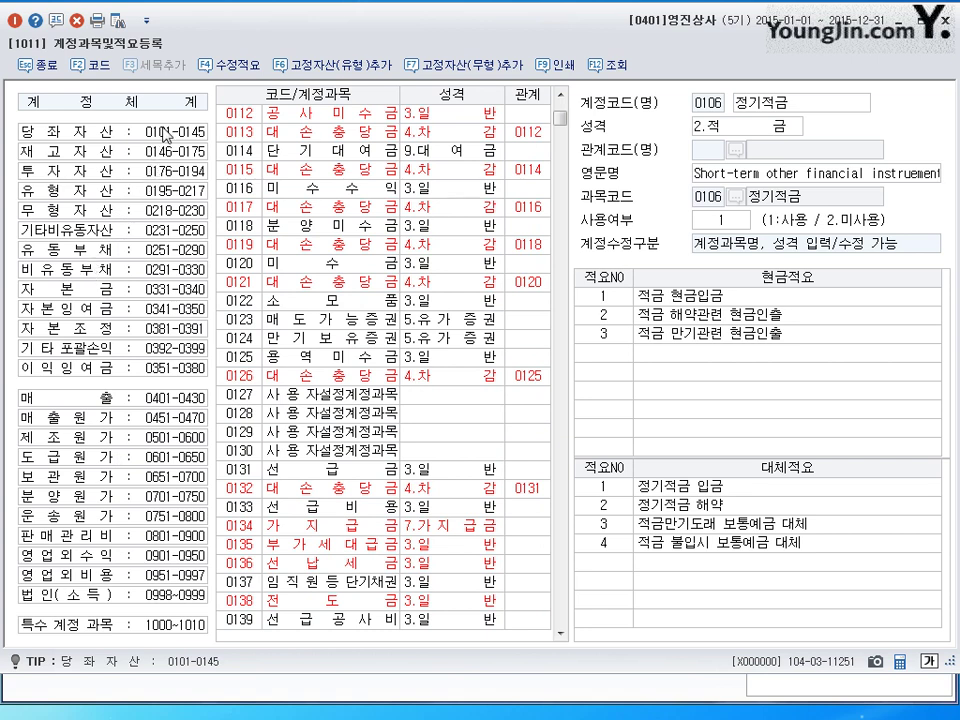
pyautogui.click(270, 396)
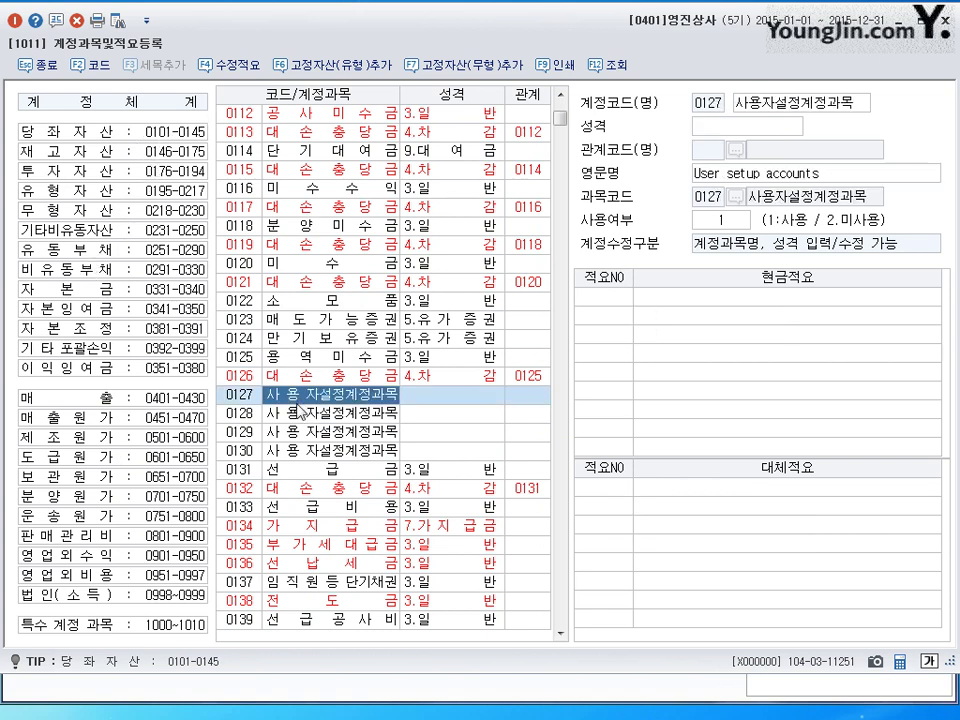
pyautogui.scroll(4, 260, 410)
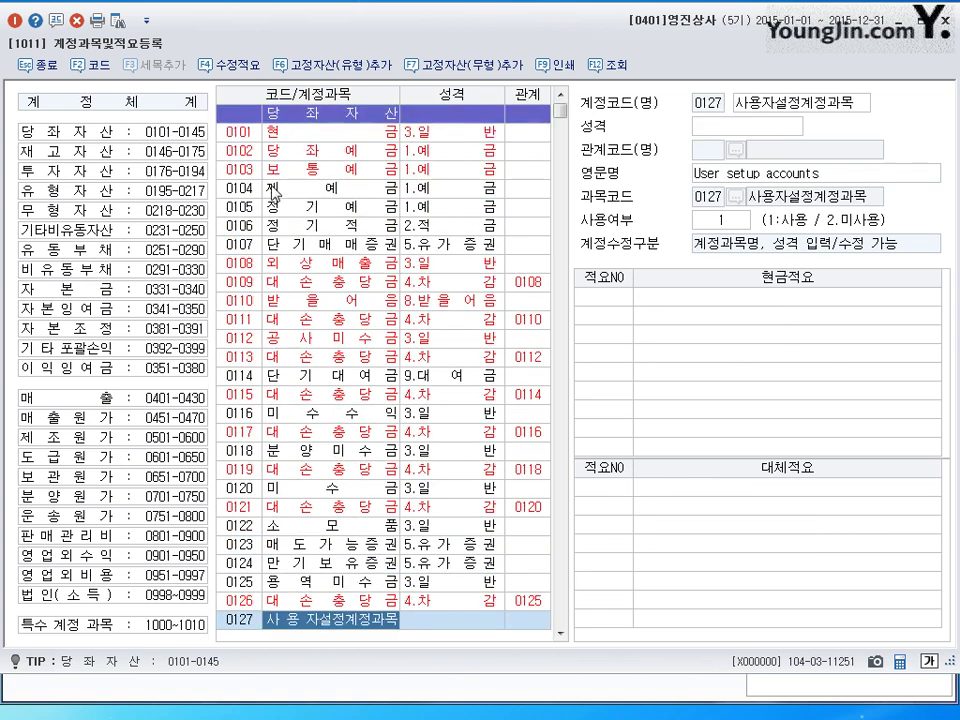
pyautogui.scroll(-7, 295, 380)
pyautogui.scroll(3, 300, 370)
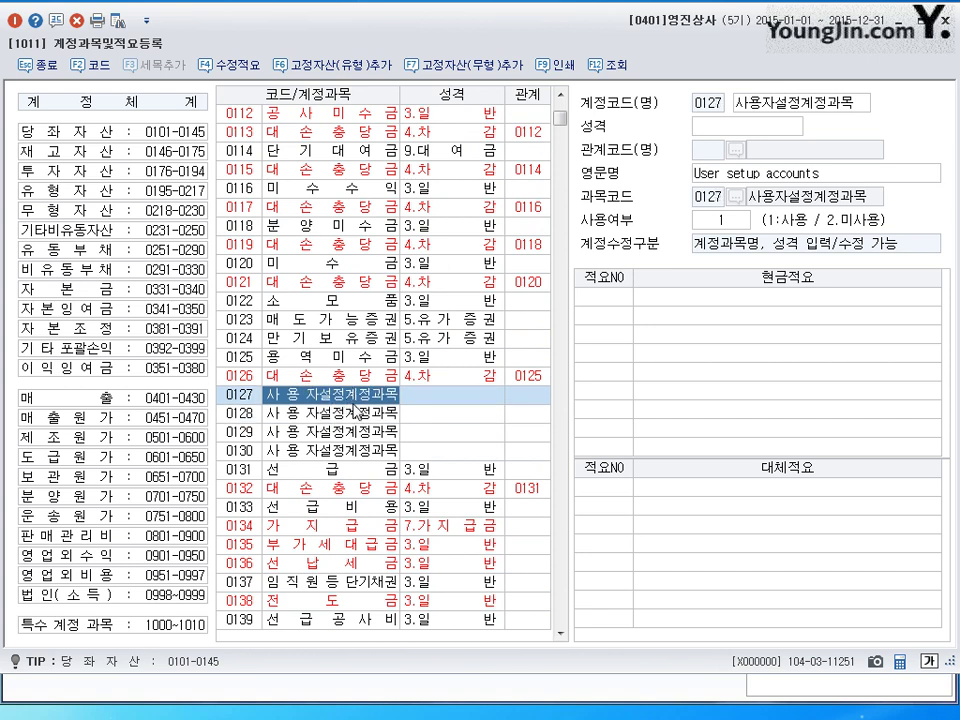
pyautogui.click(816, 106)
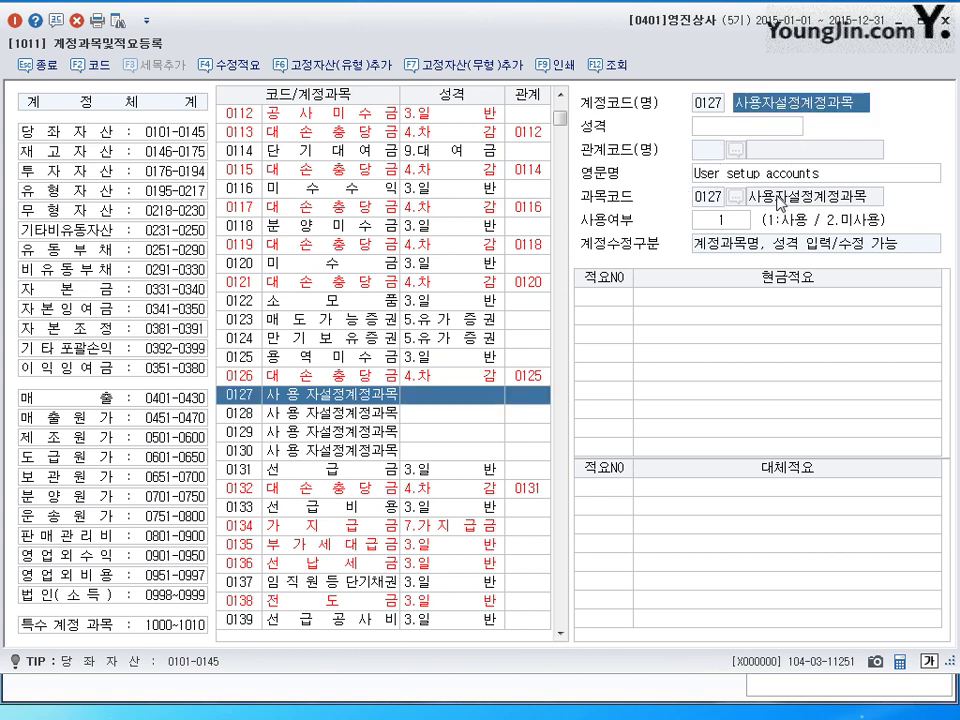
pyautogui.press('Return')
pyautogui.click(742, 490)
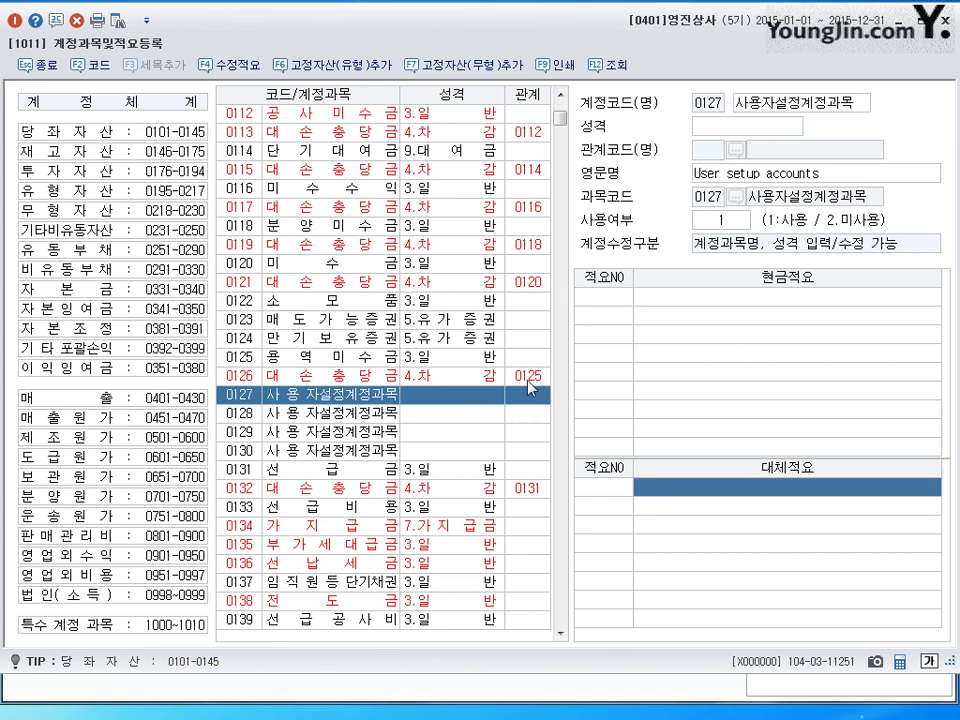
# Step: Return to the start of 당좌자산 and compare the details of 0101 현금 and 0102 당좌예금
pyautogui.scroll(4, 561, 128)
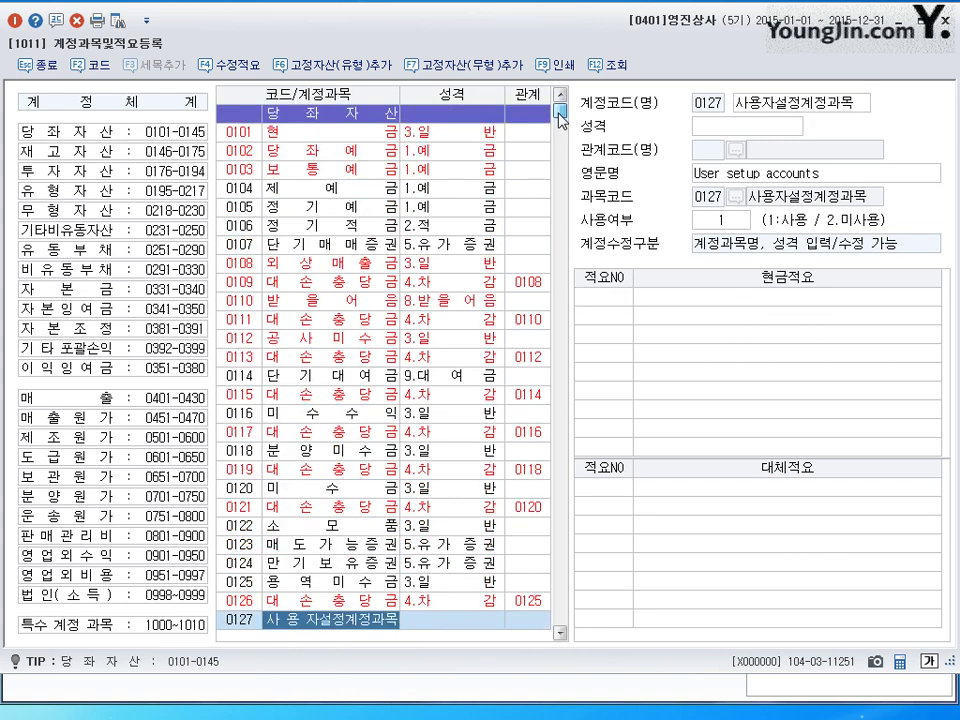
pyautogui.click(318, 132)
pyautogui.press('Down')
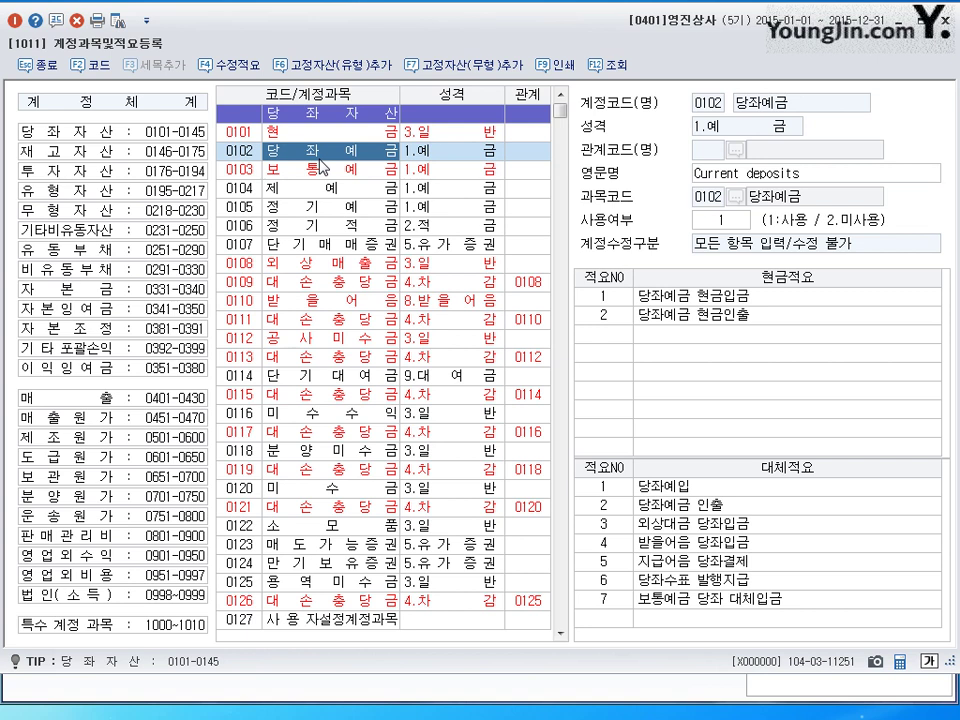
pyautogui.click(328, 132)
pyautogui.press('Down')
pyautogui.click(326, 132)
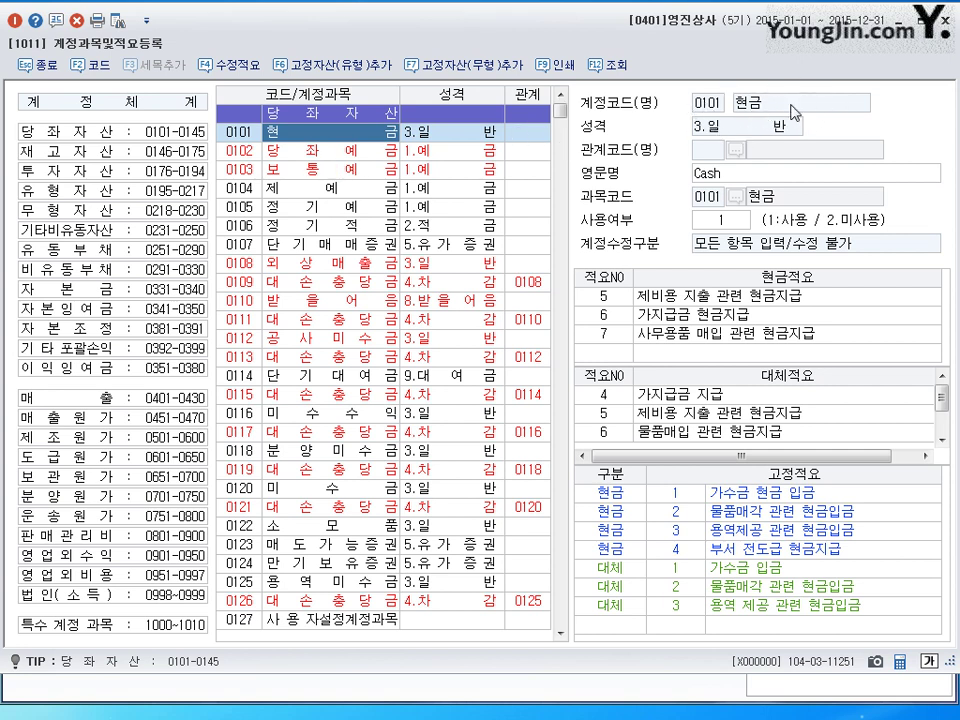
# Step: View the black accounts 0104 제예금 and 0124 만기보유증권, and open the account name of 0127 for editing
pyautogui.click(370, 190)
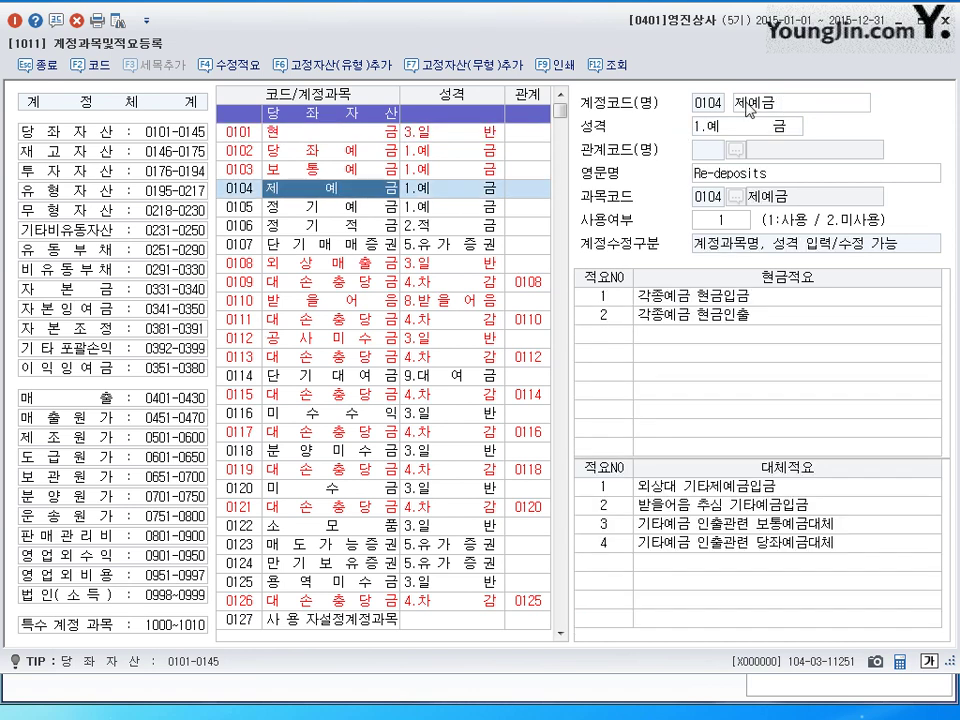
pyautogui.click(377, 568)
pyautogui.click(340, 620)
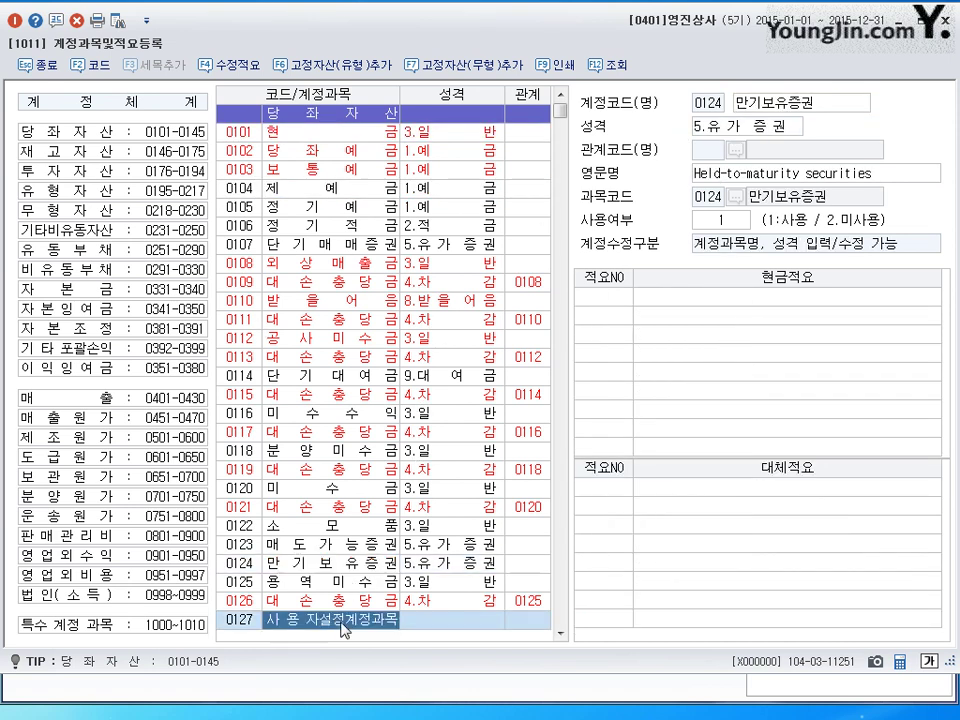
pyautogui.click(797, 104)
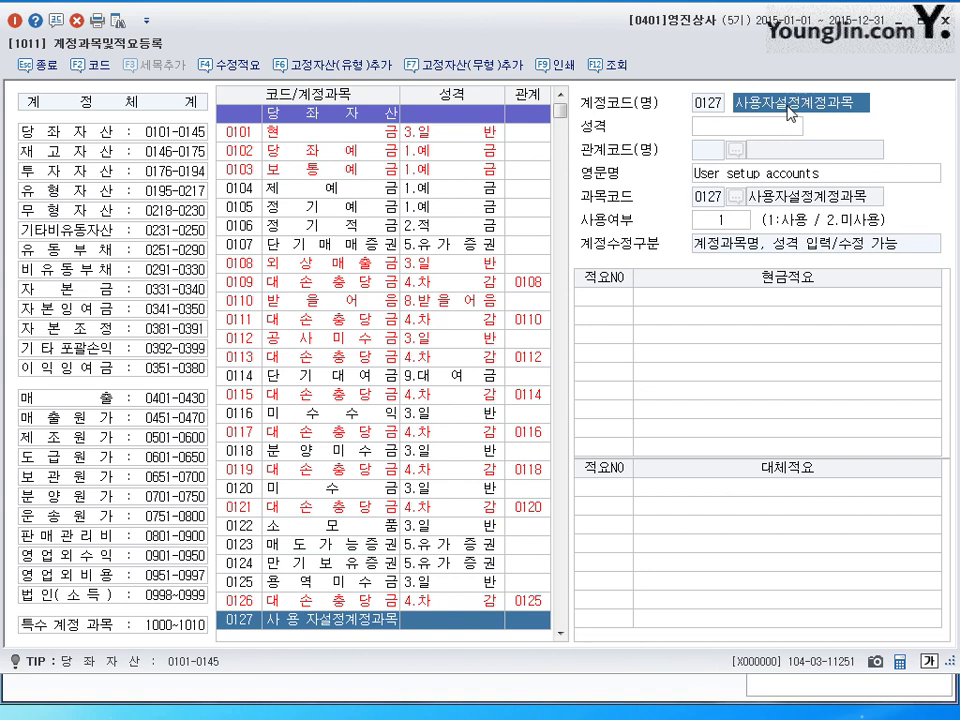
# Step: Check the 계정수정구분 of the red accounts 0102 당좌예금, 0126 and 0119 대손충당금, and 0103 보통예금
pyautogui.click(320, 148)
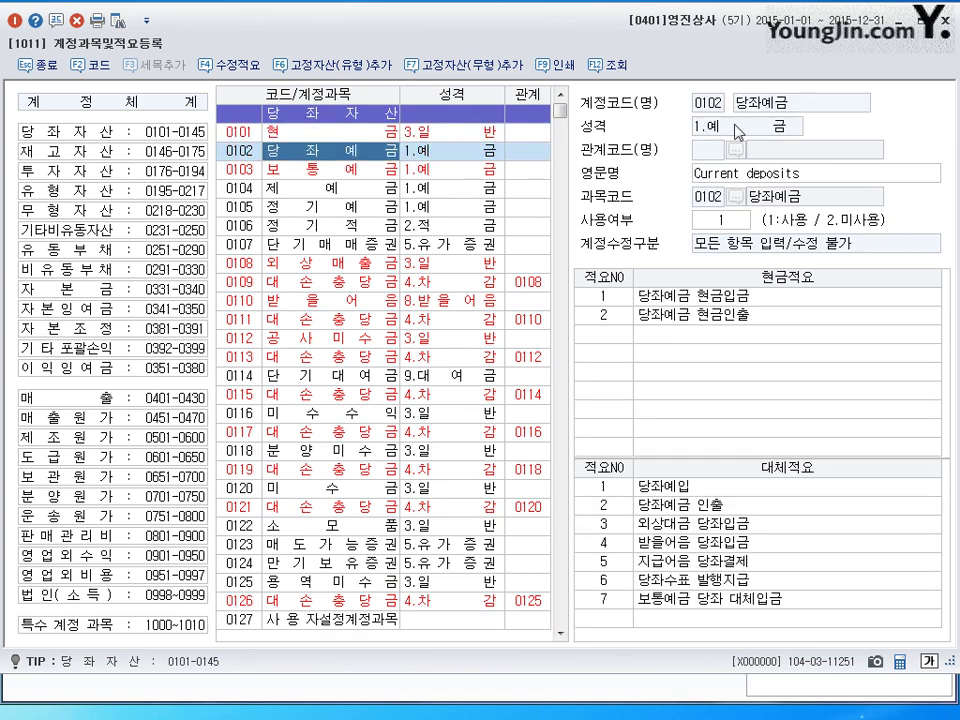
pyautogui.scroll(-2, 360, 200)
pyautogui.scroll(-2, 365, 335)
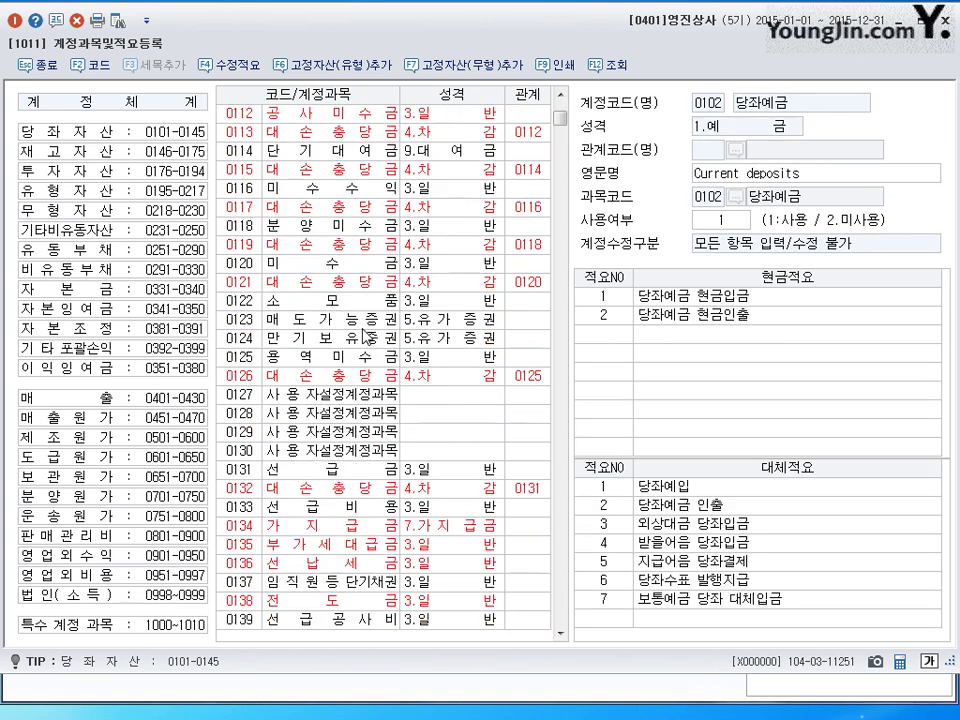
pyautogui.click(335, 377)
pyautogui.click(328, 246)
pyautogui.scroll(4, 340, 240)
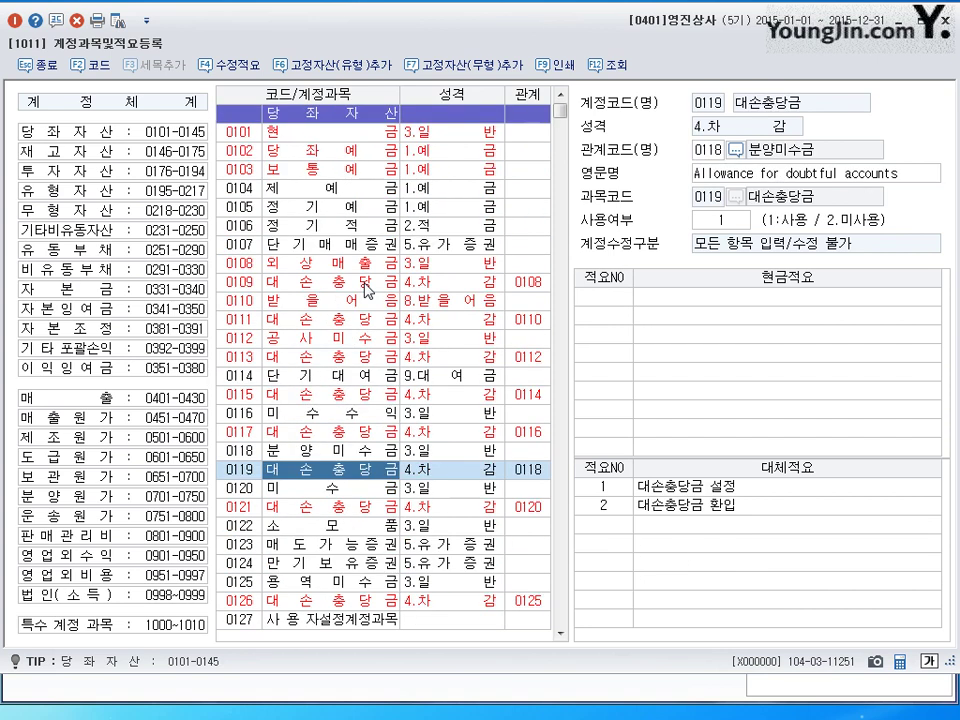
pyautogui.click(368, 176)
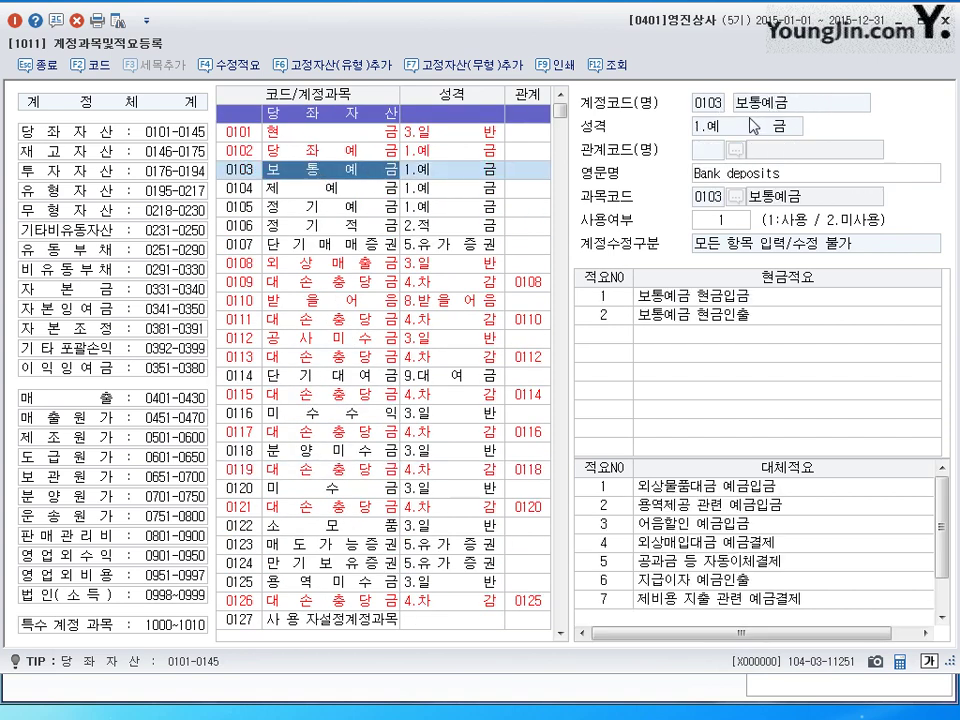
# Step: Unlock the red account 0102 당좌예금 and open its account name for editing, leaving it without entering a new name
pyautogui.click(300, 152)
pyautogui.click(300, 168)
pyautogui.click(307, 155)
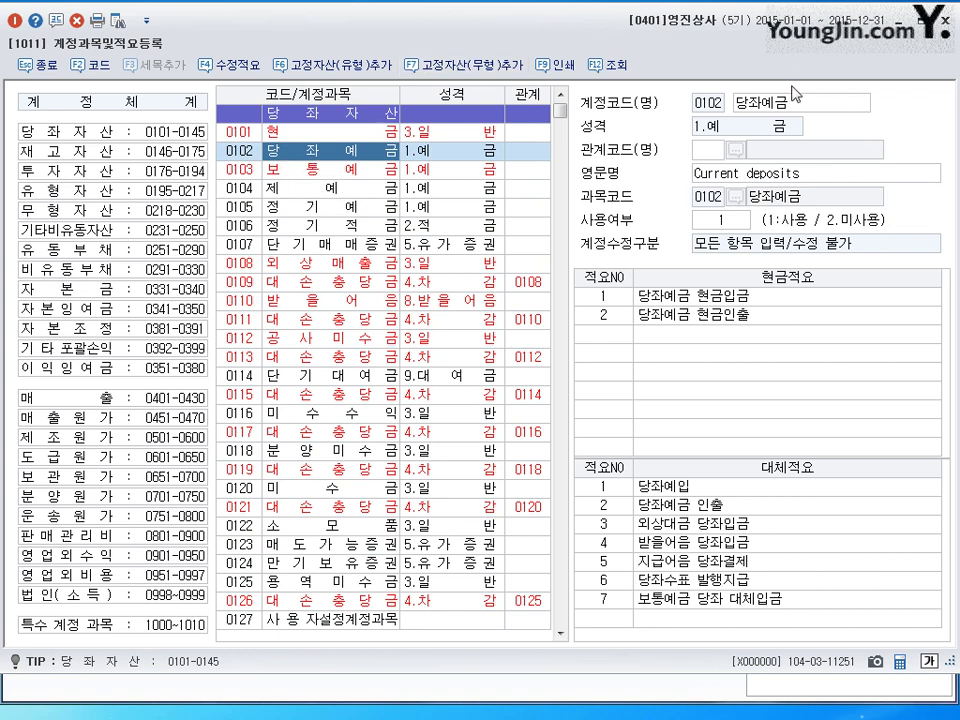
pyautogui.click(756, 108)
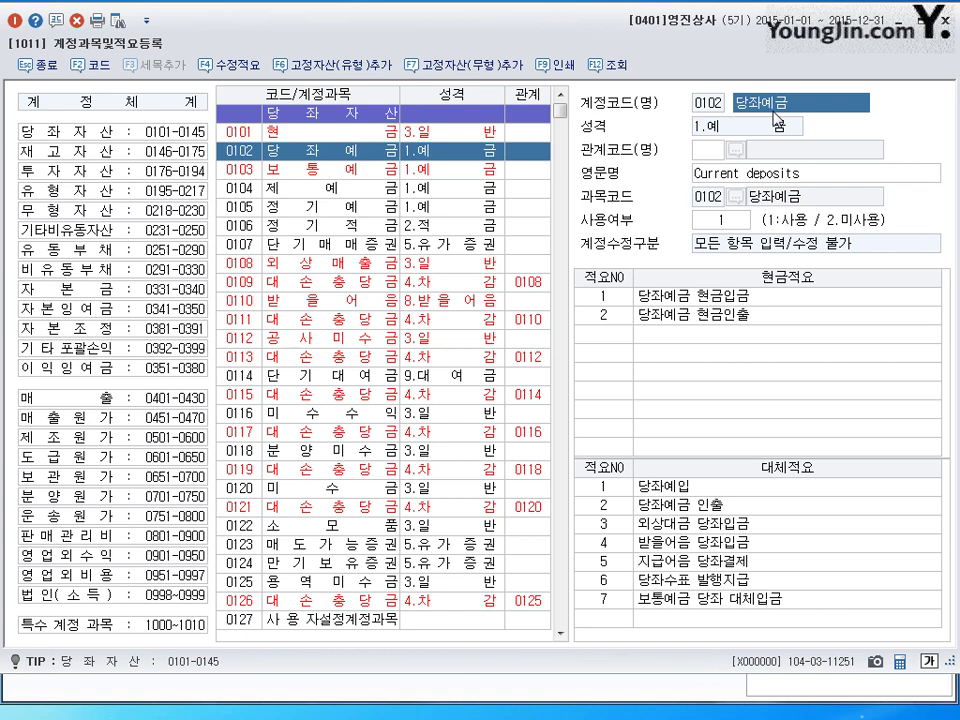
pyautogui.press('Down')
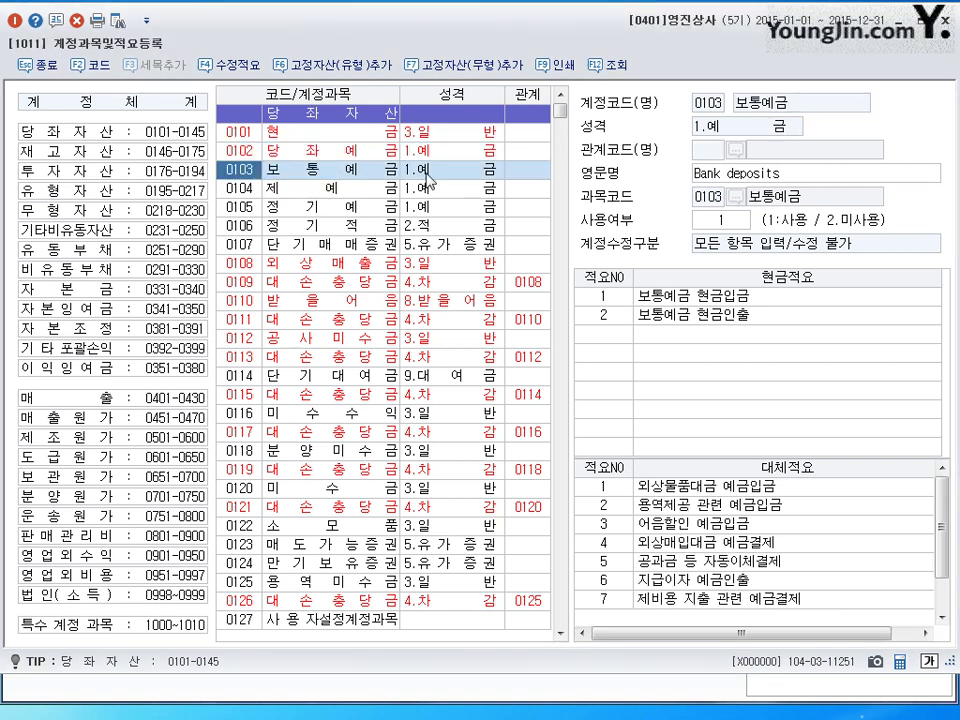
pyautogui.click(336, 180)
pyautogui.press('Up')
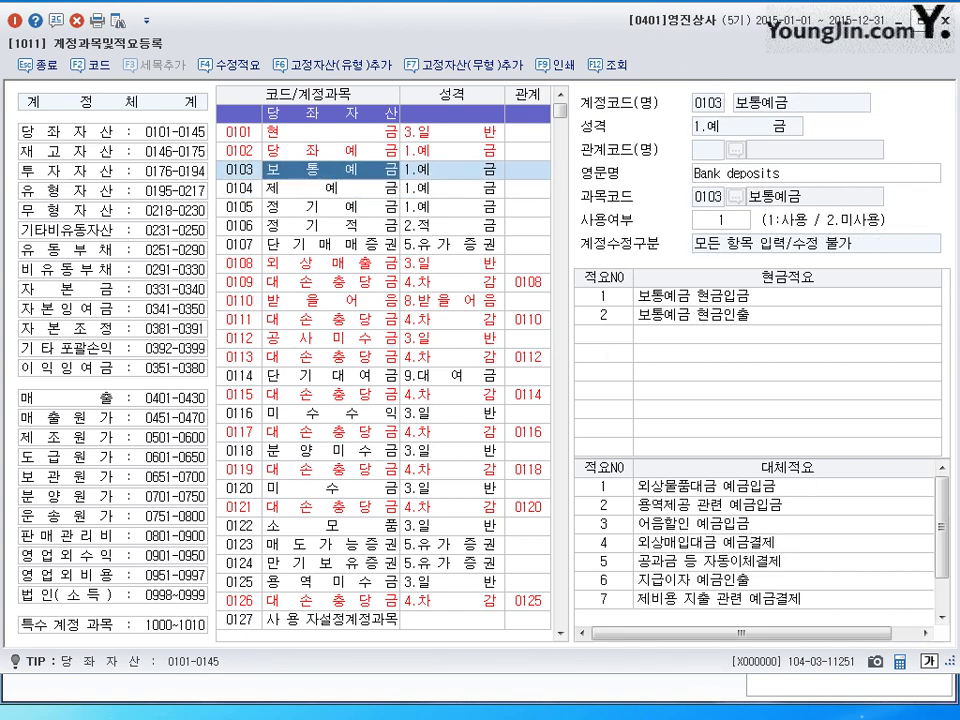
# Step: Compare the red accounts 0101 현금 to 0103 보통예금 with the black accounts 0104 제예금 to 0107 단기매매증권
pyautogui.click(320, 130)
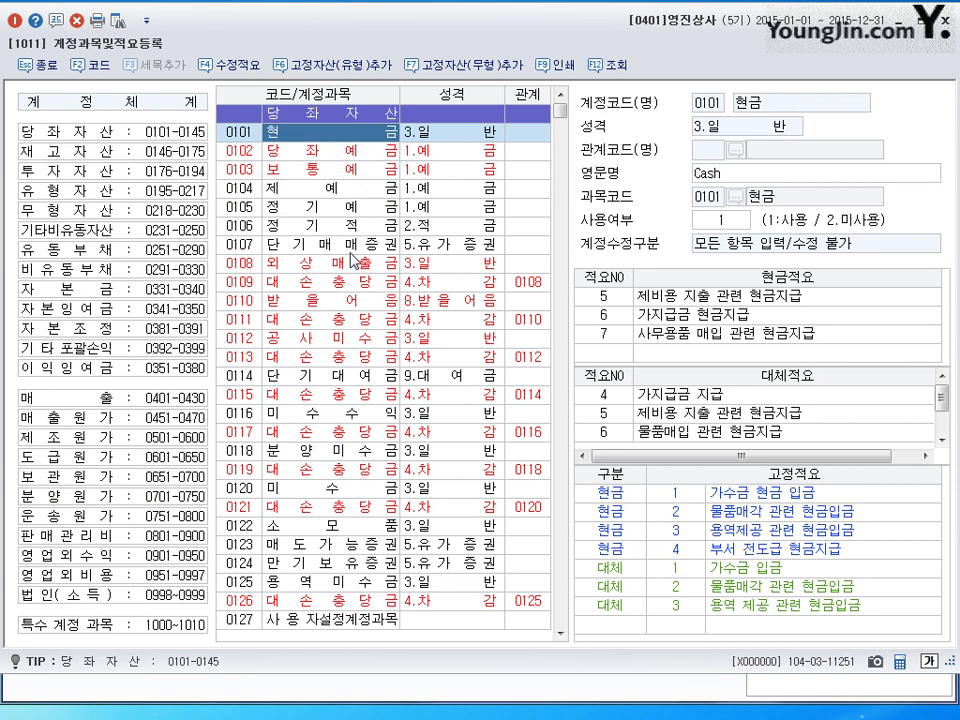
pyautogui.click(330, 169)
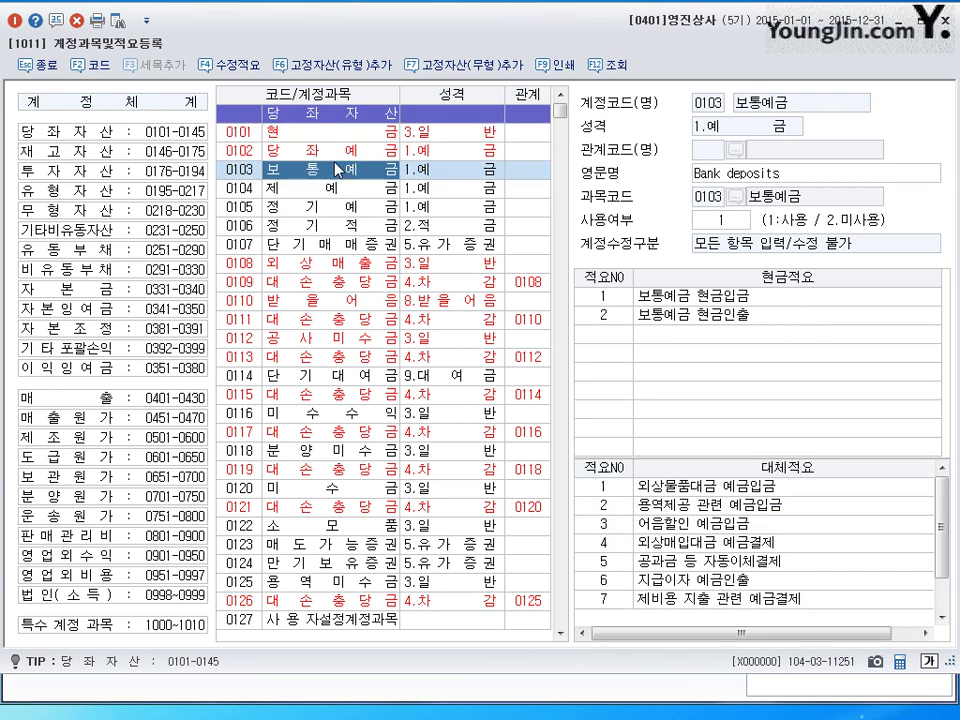
pyautogui.click(330, 207)
pyautogui.click(330, 228)
pyautogui.click(330, 245)
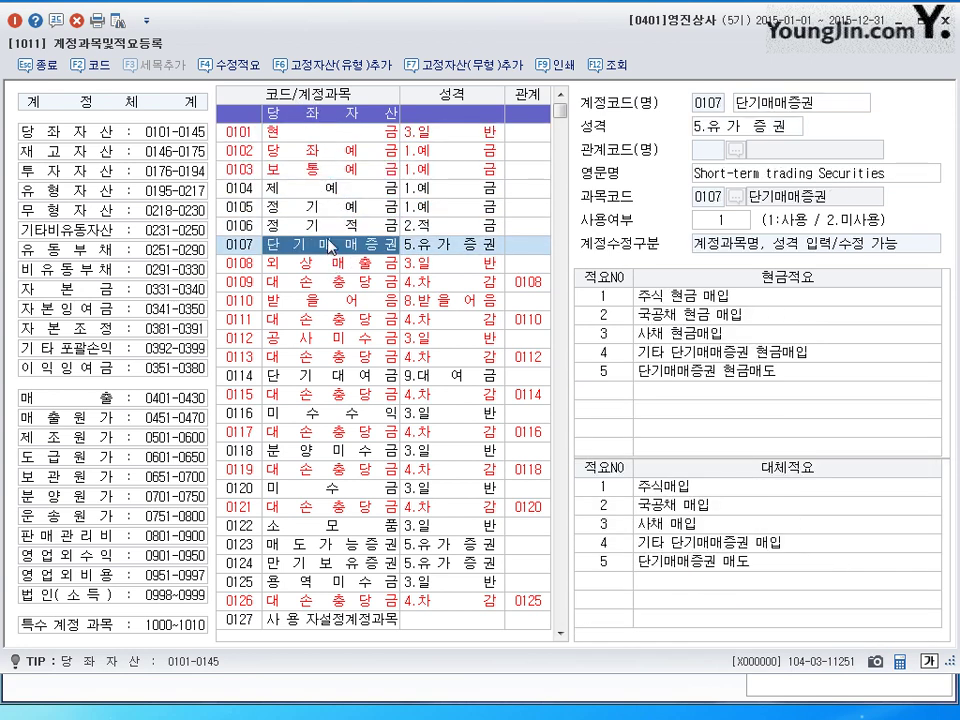
pyautogui.click(330, 188)
pyautogui.click(330, 170)
pyautogui.click(305, 150)
pyautogui.click(304, 173)
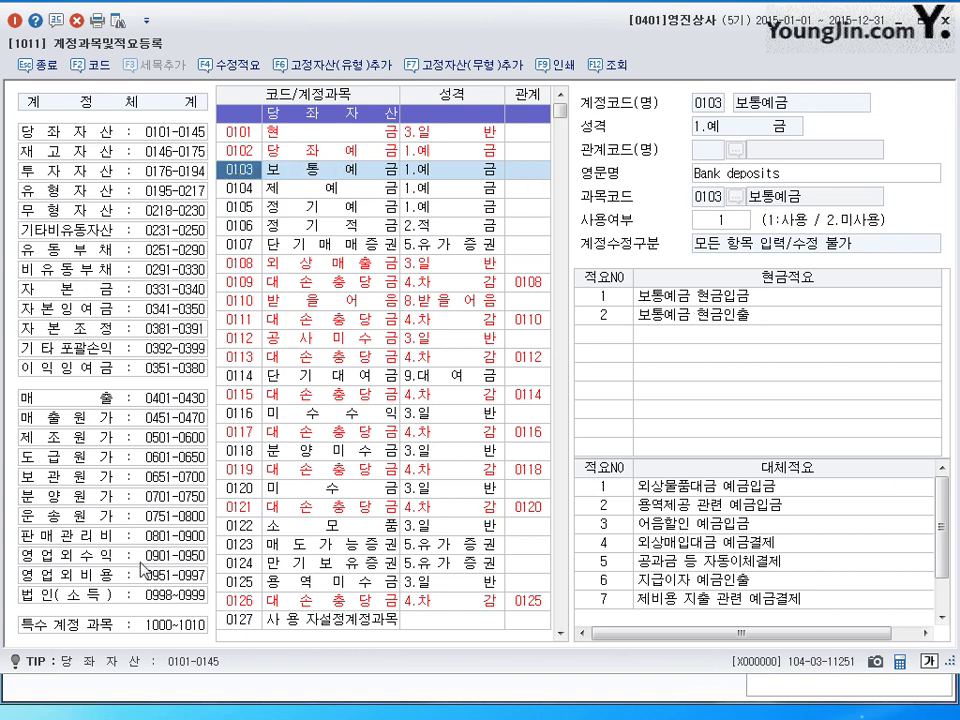
# Step: Open 0811 복리후생비 in 판매관리비 and view its 현금적요 and 대체적요 entry rows
pyautogui.click(78, 538)
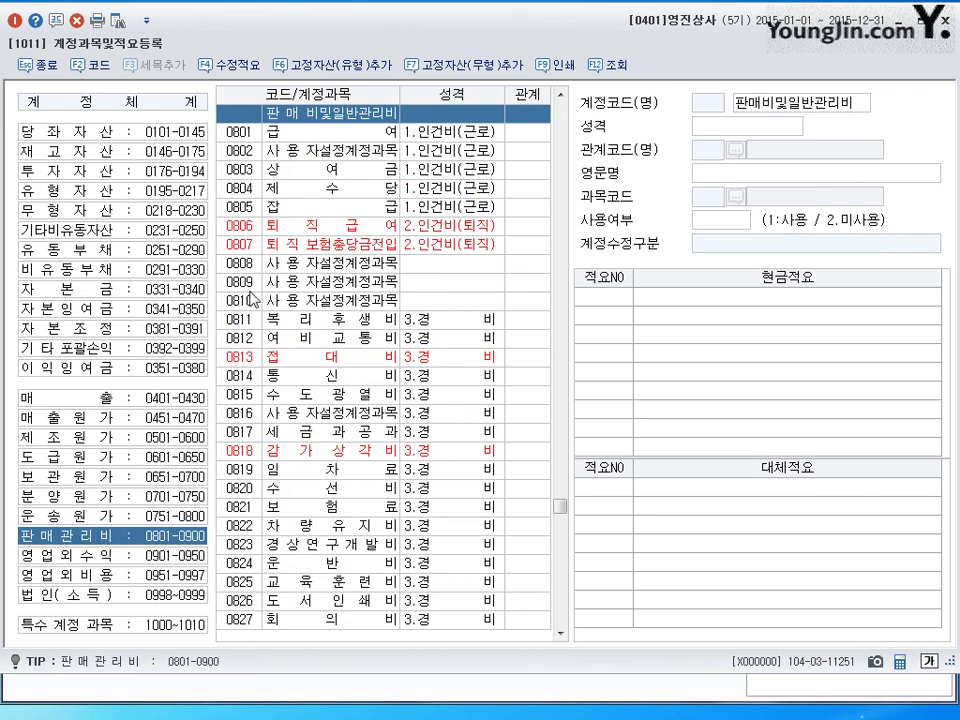
pyautogui.click(290, 319)
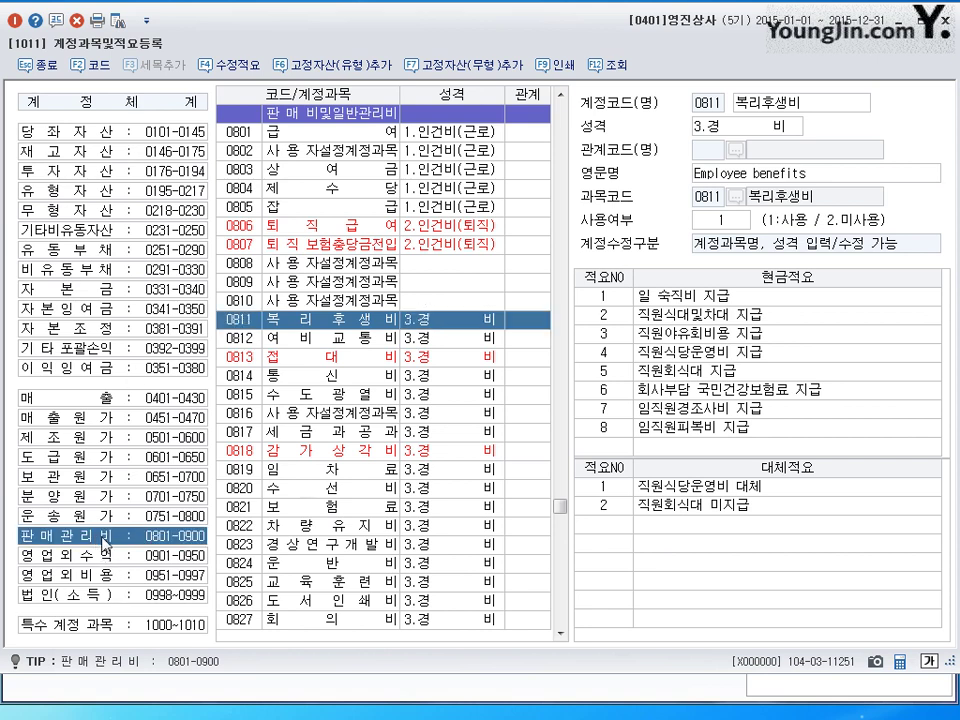
pyautogui.click(690, 446)
pyautogui.click(694, 548)
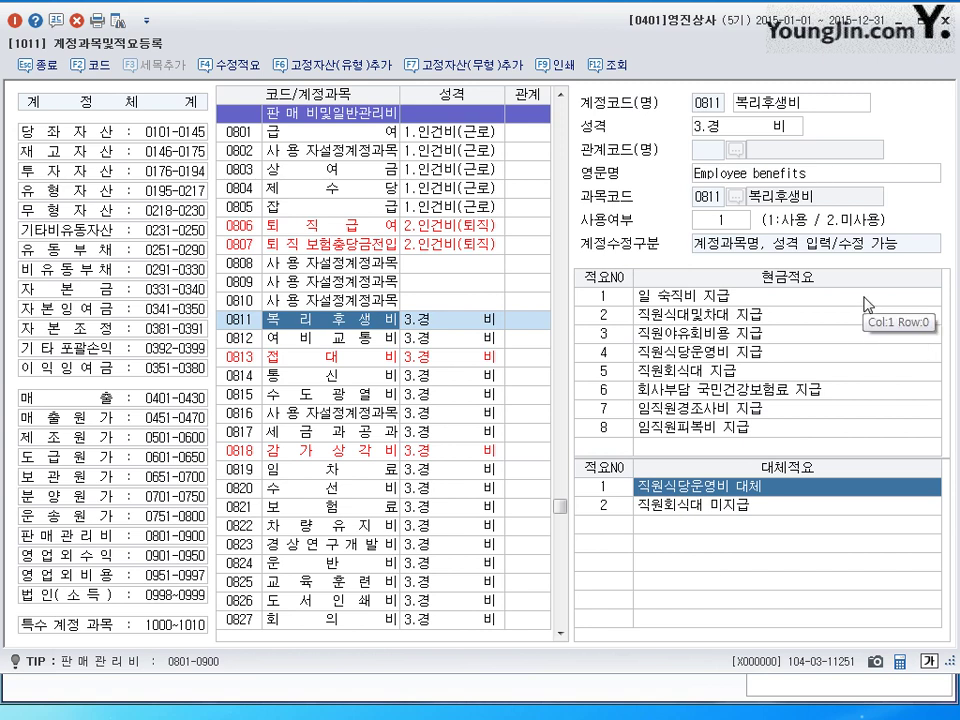
# Step: Inspect the editable account name of 0811 복리후생비 and the options available for its 성격
pyautogui.click(780, 104)
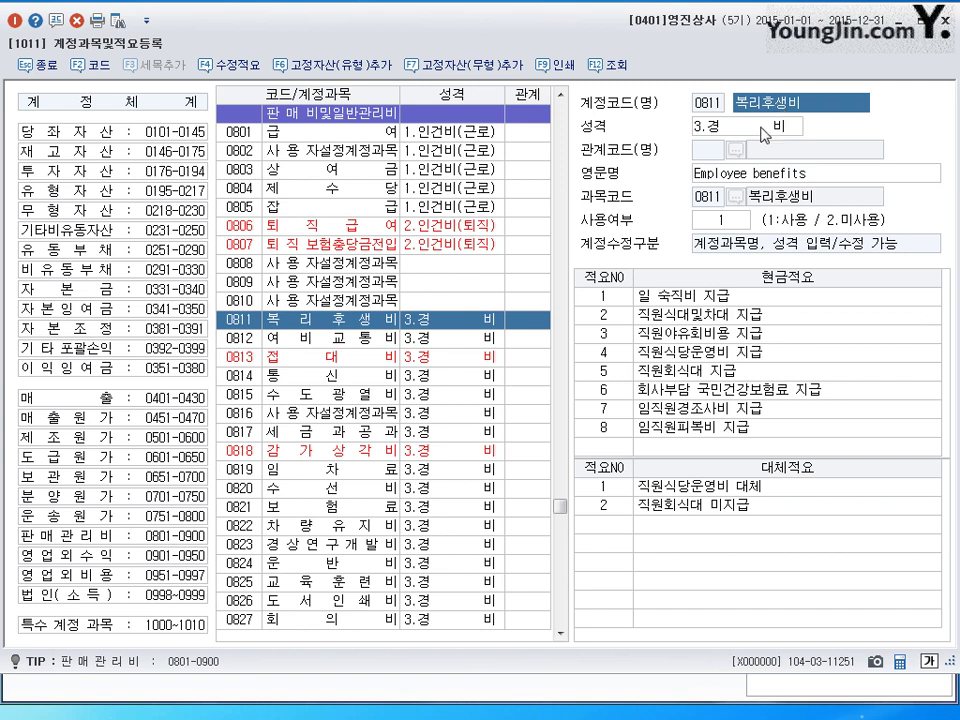
pyautogui.click(763, 138)
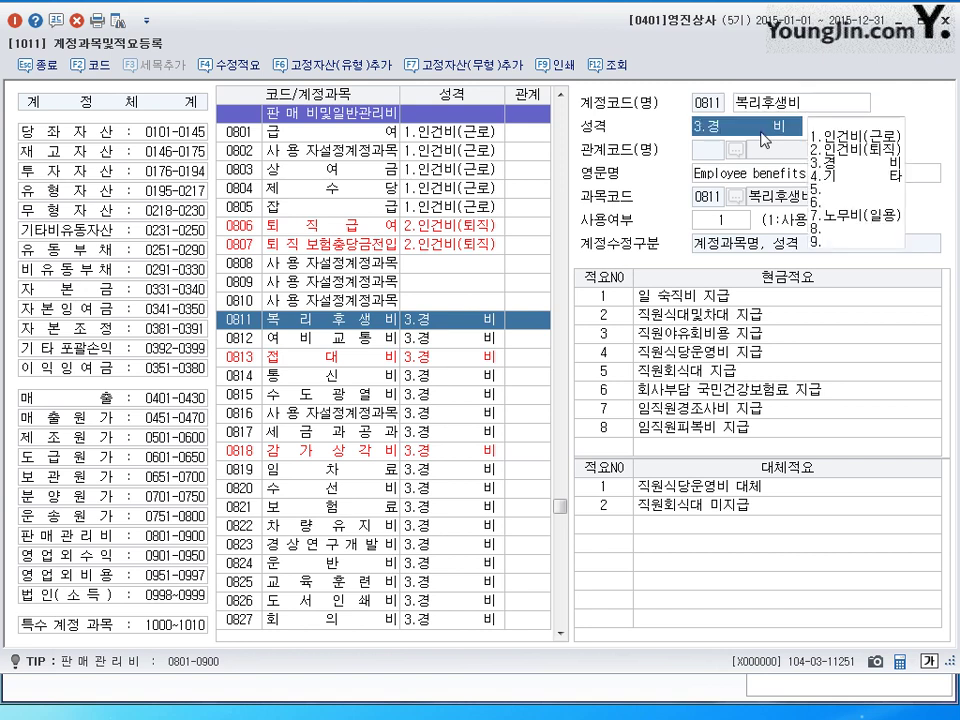
pyautogui.click(826, 106)
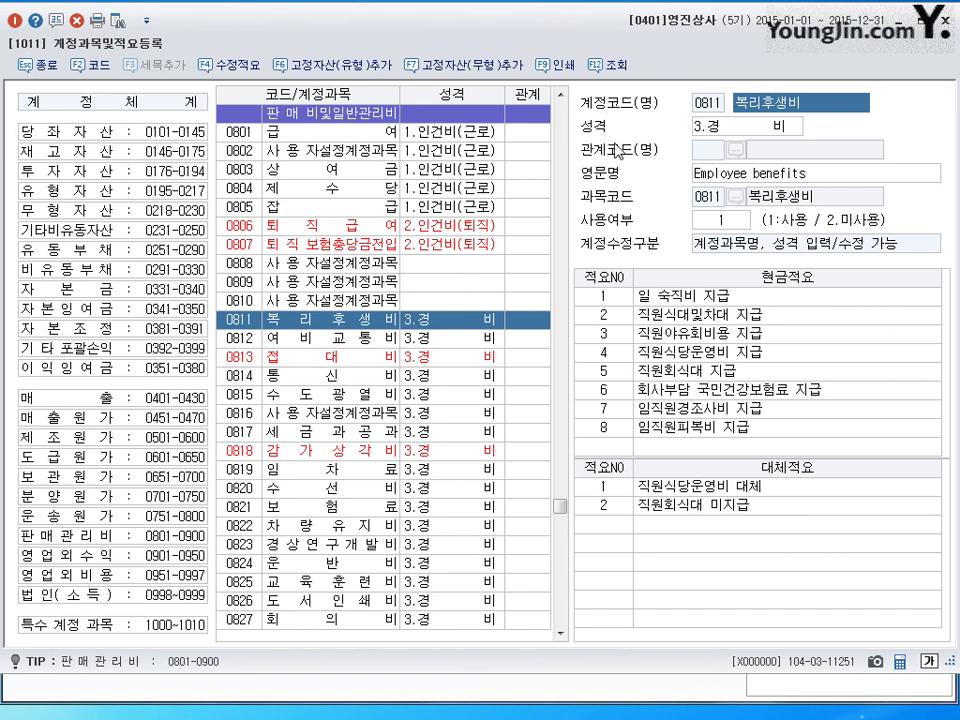
pyautogui.click(730, 128)
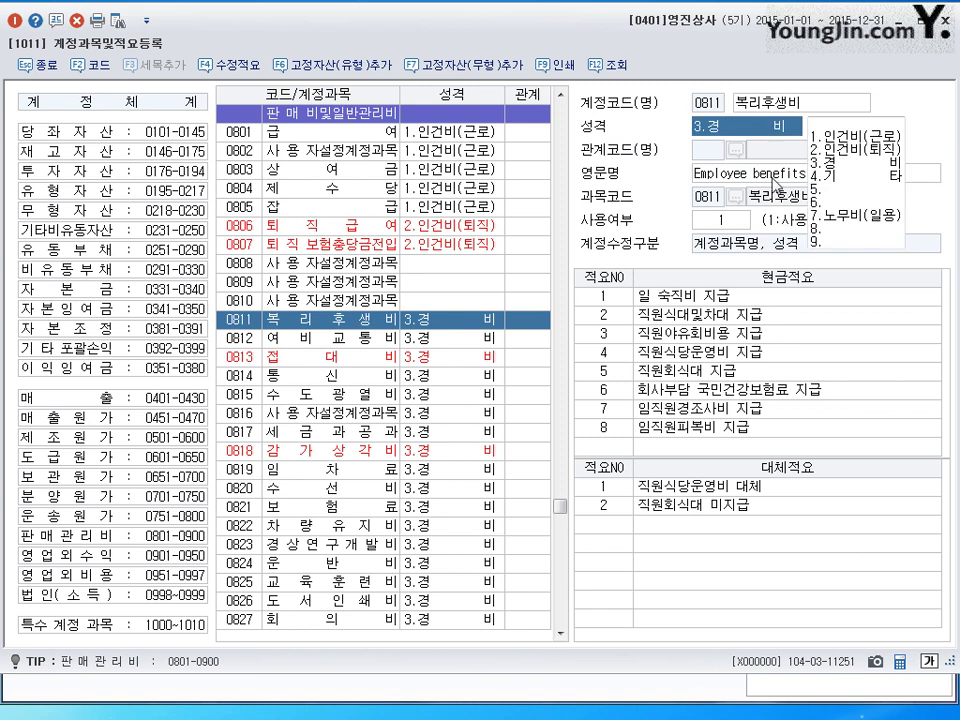
pyautogui.click(778, 106)
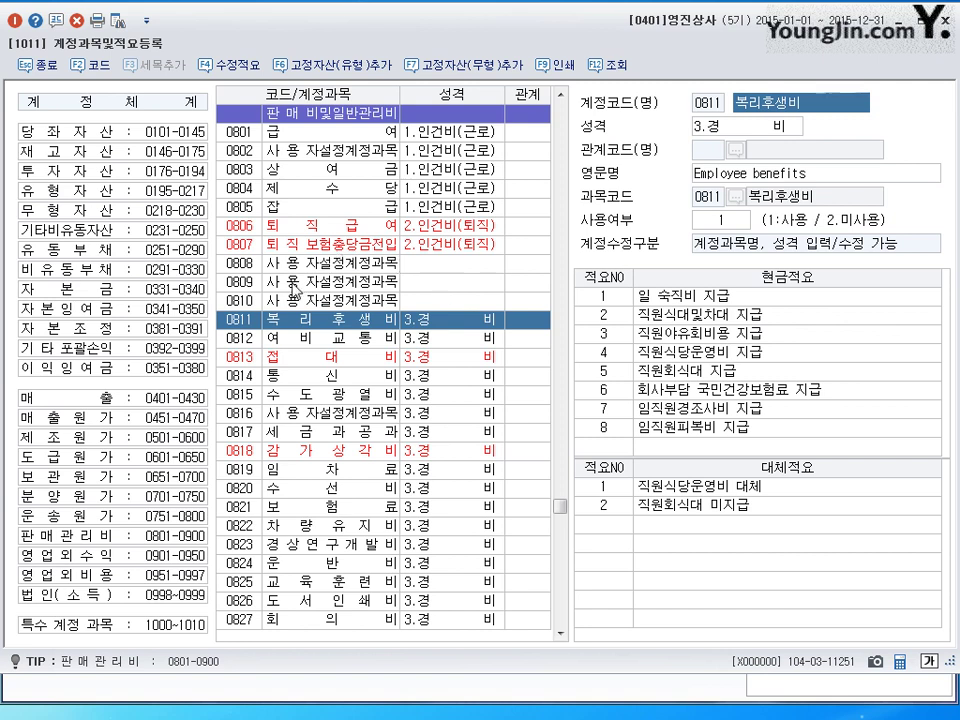
# Step: In 재고자산, compare 0146 상품 with the 관계코드 of 0147 매입환출및에누리, and view the black account 0166 가설재
pyautogui.click(95, 151)
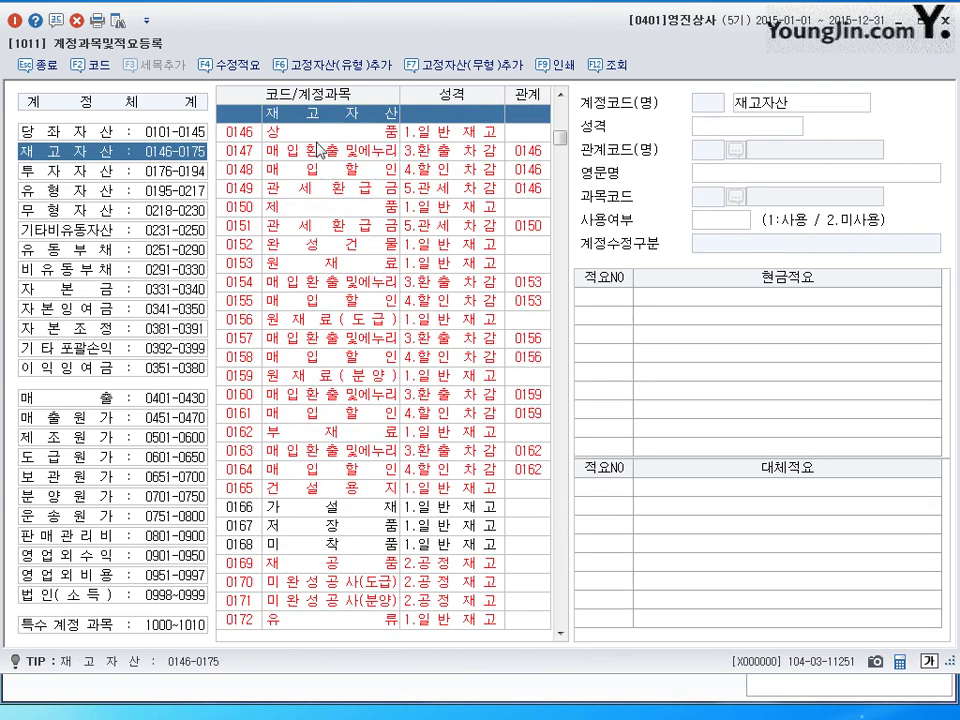
pyautogui.click(245, 128)
pyautogui.click(527, 151)
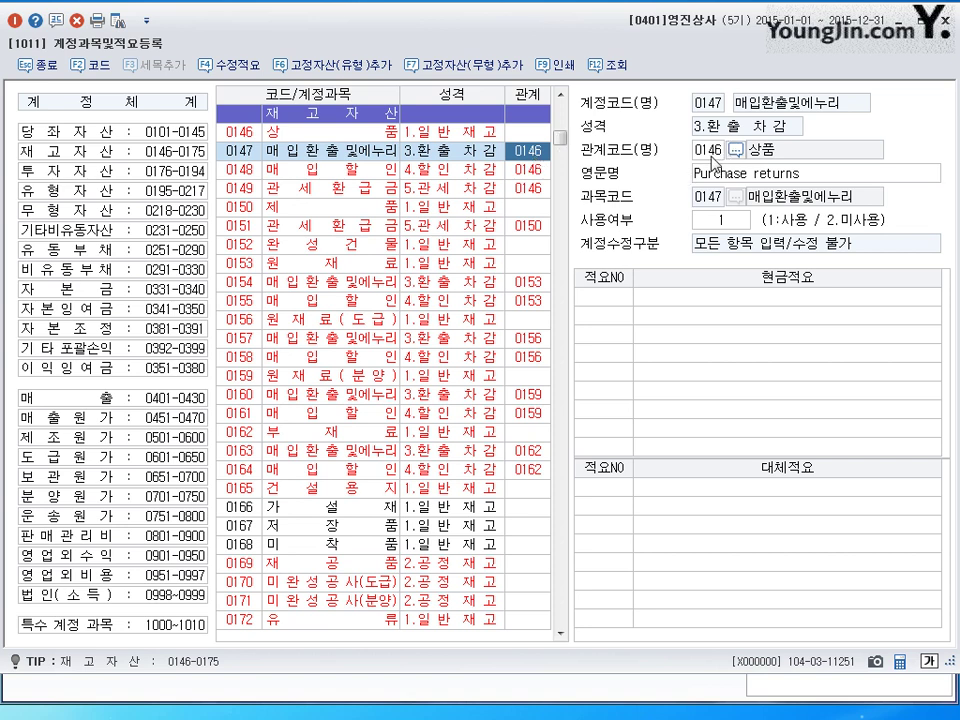
pyautogui.click(323, 133)
pyautogui.click(270, 508)
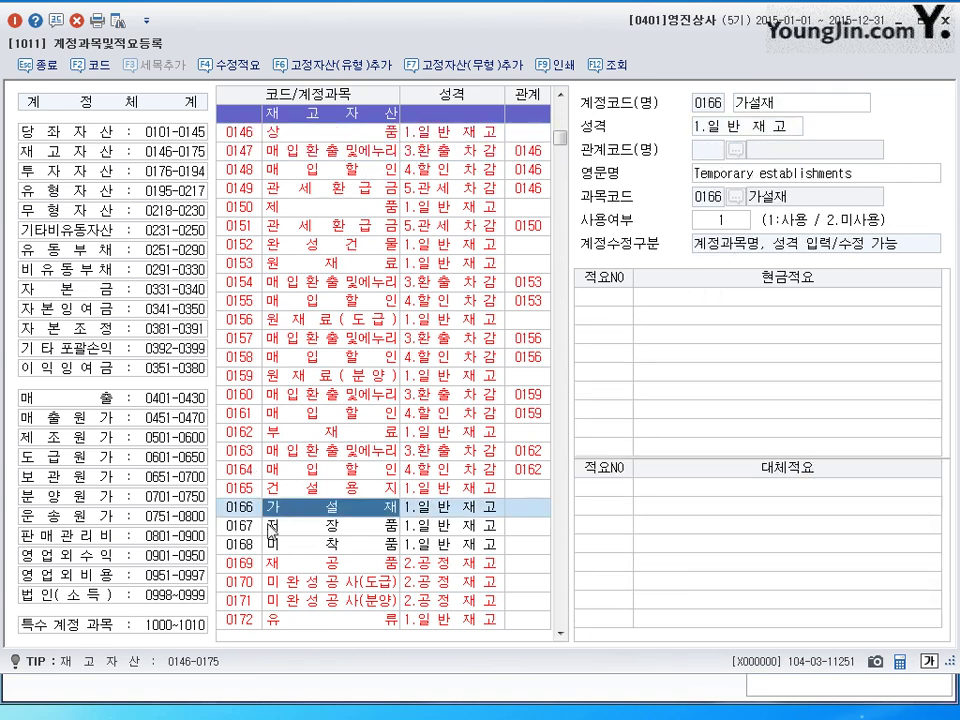
# Step: Return to 판매관리비, open 0811 복리후생비 and move to its 대체적요 entries
pyautogui.click(127, 537)
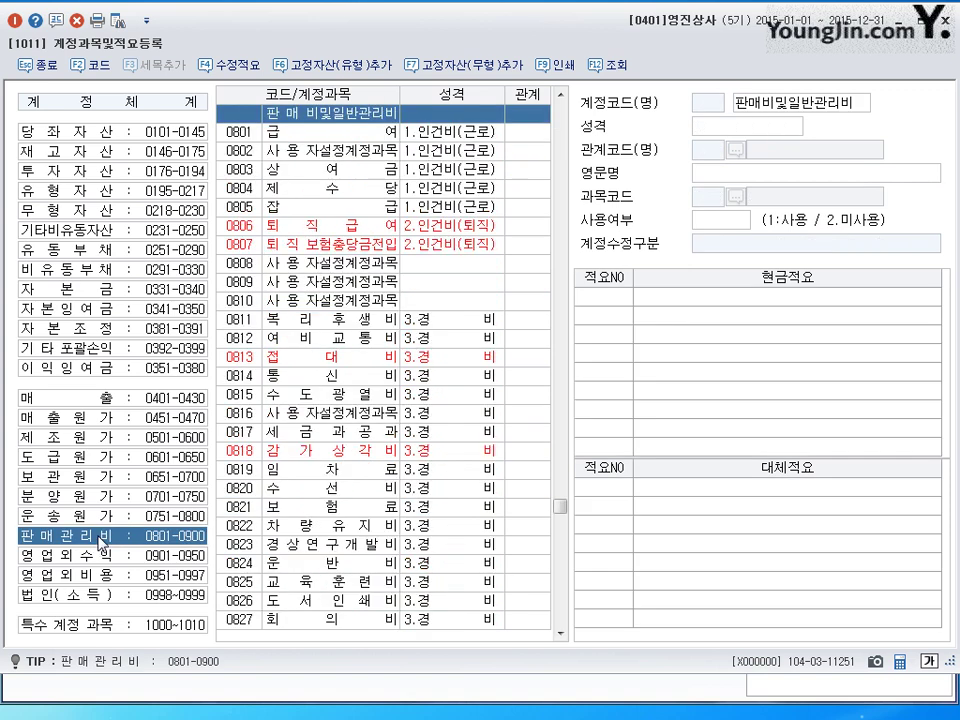
pyautogui.click(330, 319)
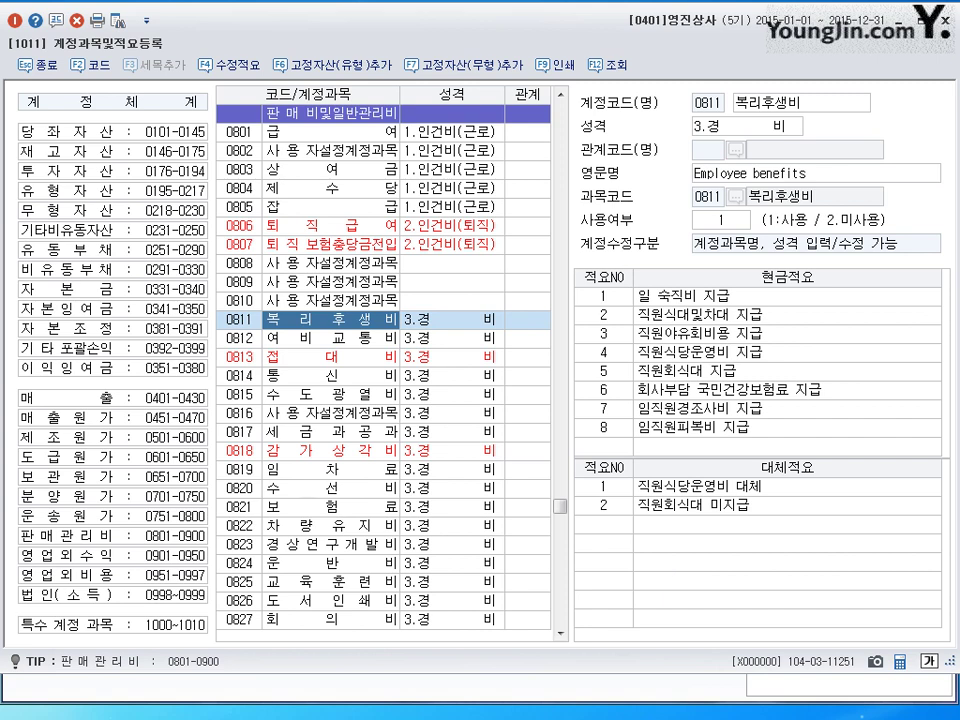
pyautogui.click(305, 337)
pyautogui.click(334, 322)
pyautogui.press('Return')
pyautogui.press('Tab')
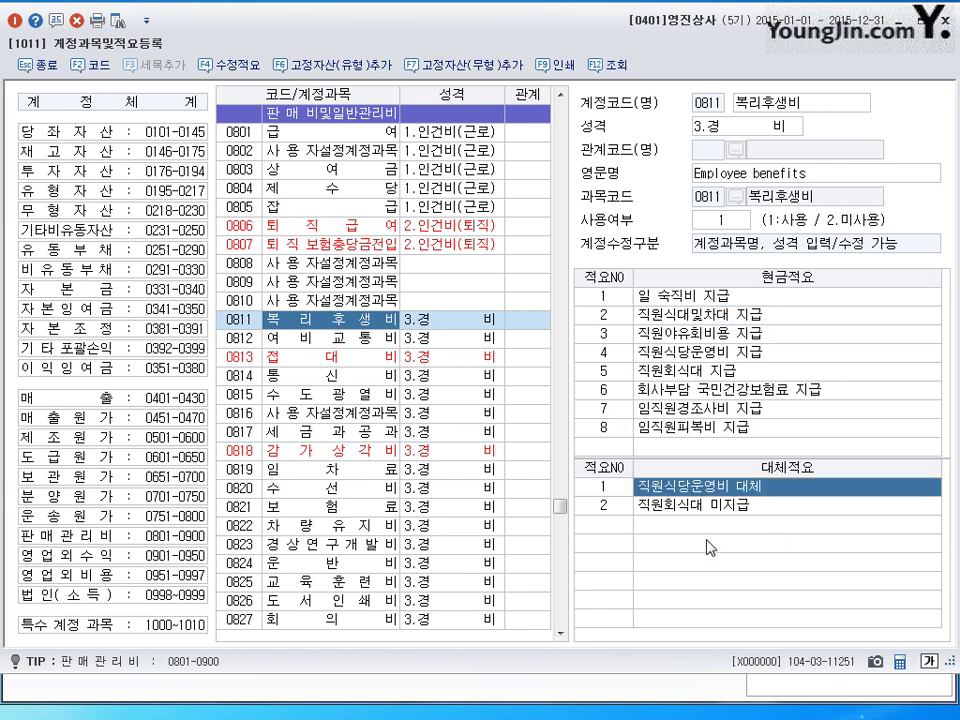
# Step: Go through the 현금적요 entries 1 to 8 and the 대체적요 entries 1 and 2 of 0811 복리후생비
pyautogui.press('Tab')
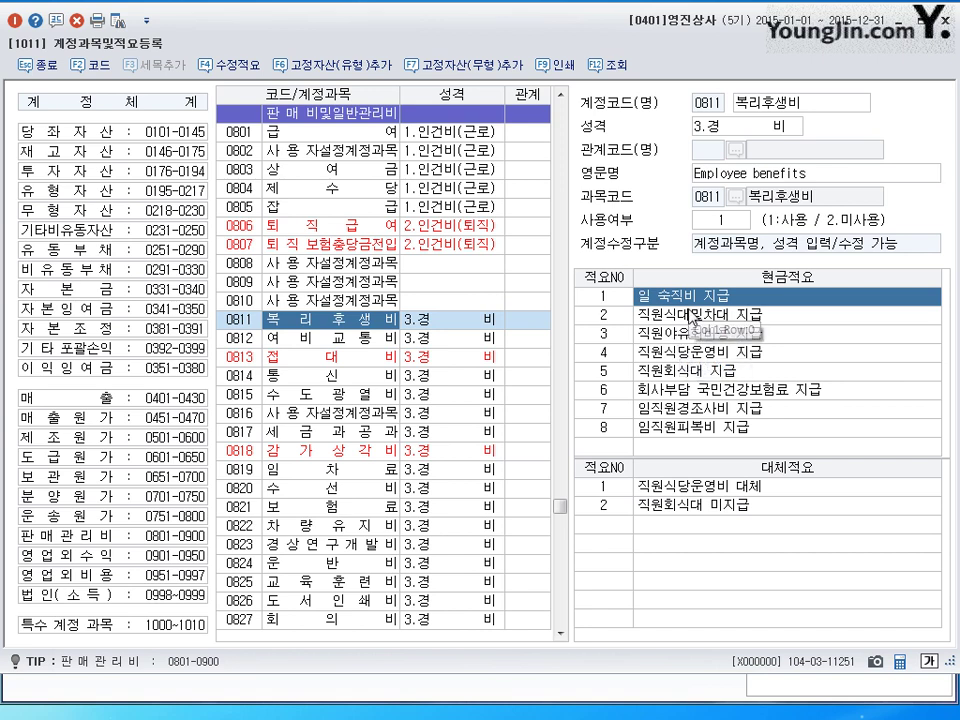
pyautogui.press('Down')
pyautogui.press('Down')
pyautogui.press('Down')
pyautogui.press('Down')
pyautogui.press('Down')
pyautogui.press('Down')
pyautogui.press('Down')
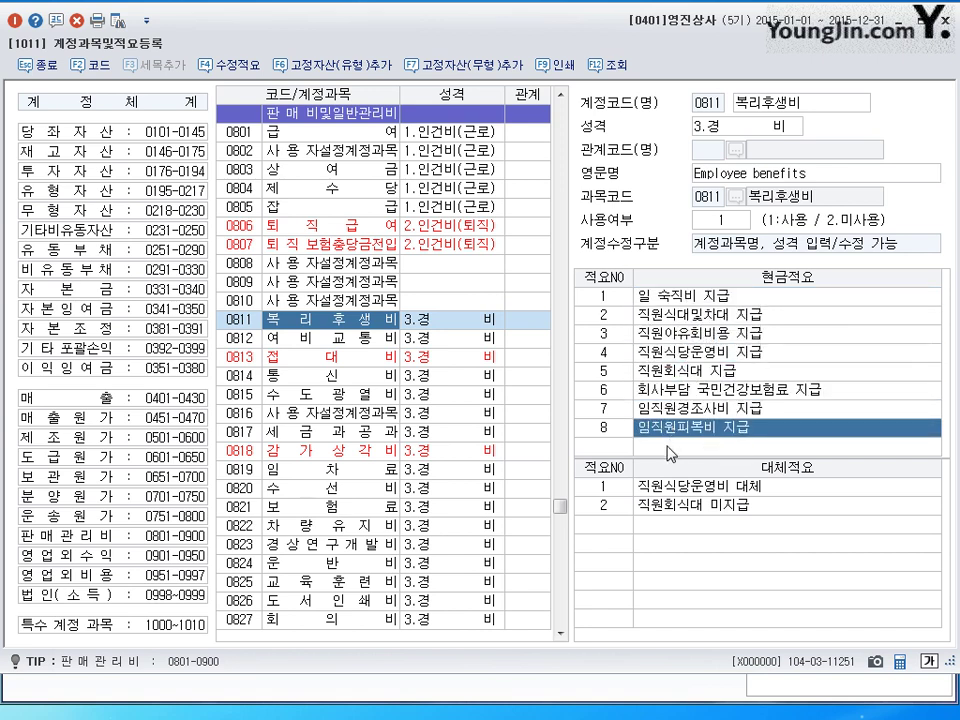
pyautogui.click(707, 488)
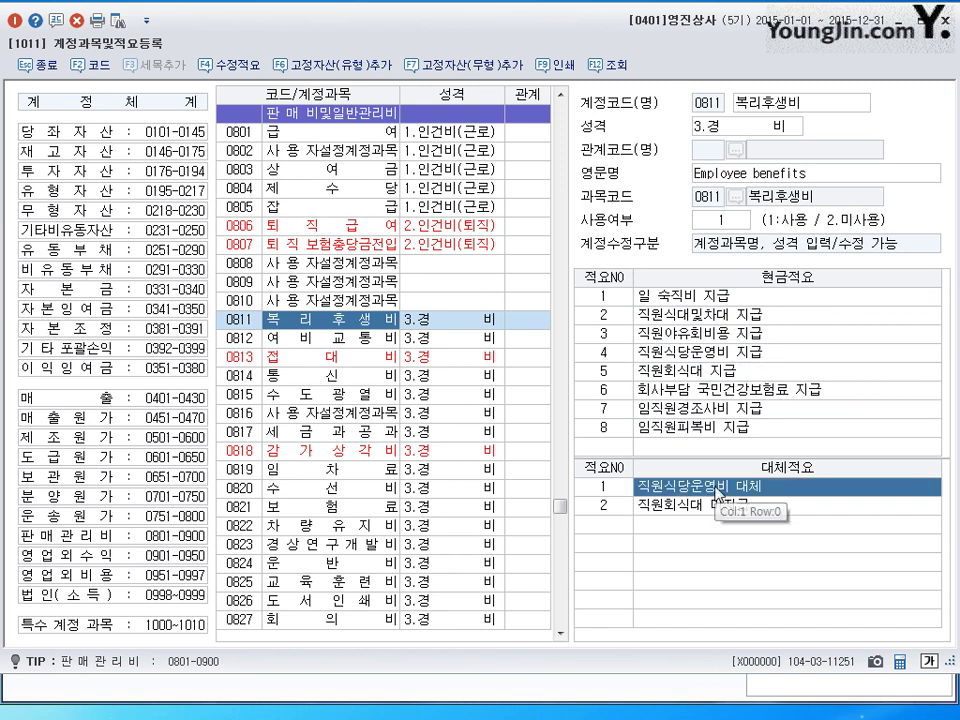
pyautogui.press('Down')
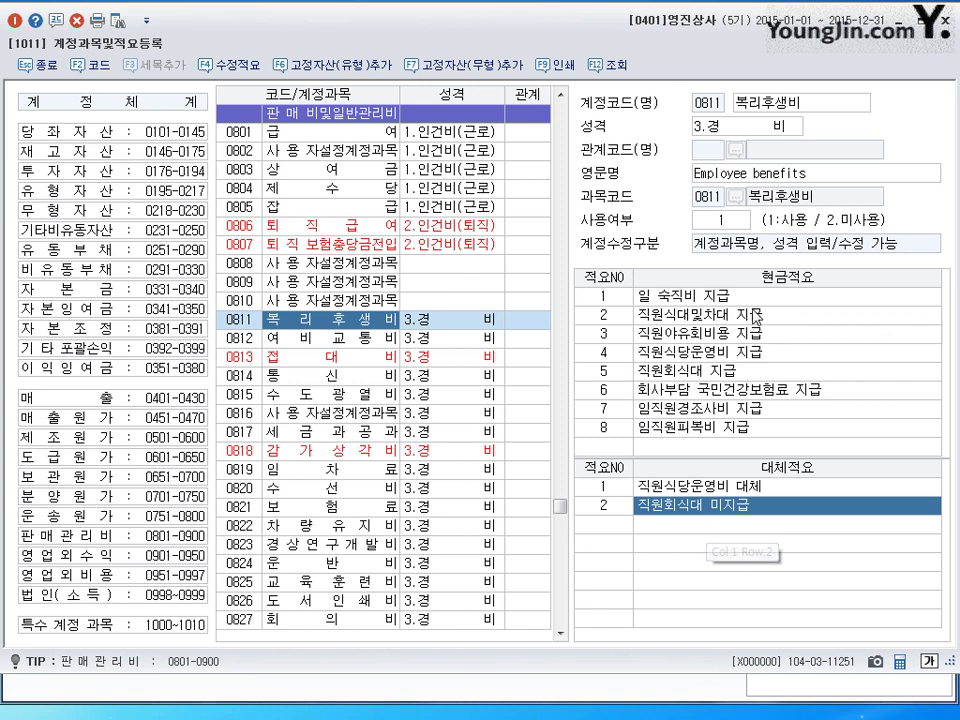
# Step: Compare the 적요 lists of 0813 접대비, 0812 여비교통비 and 0811 복리후생비, and close the 계정과목및적요등록 window
pyautogui.click(352, 357)
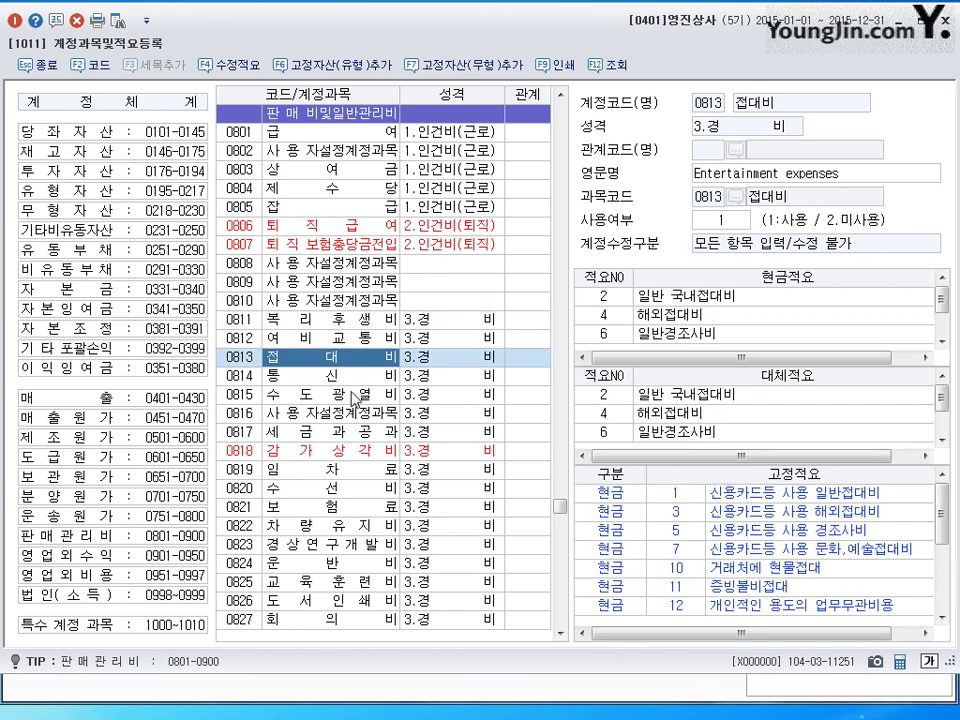
pyautogui.click(343, 341)
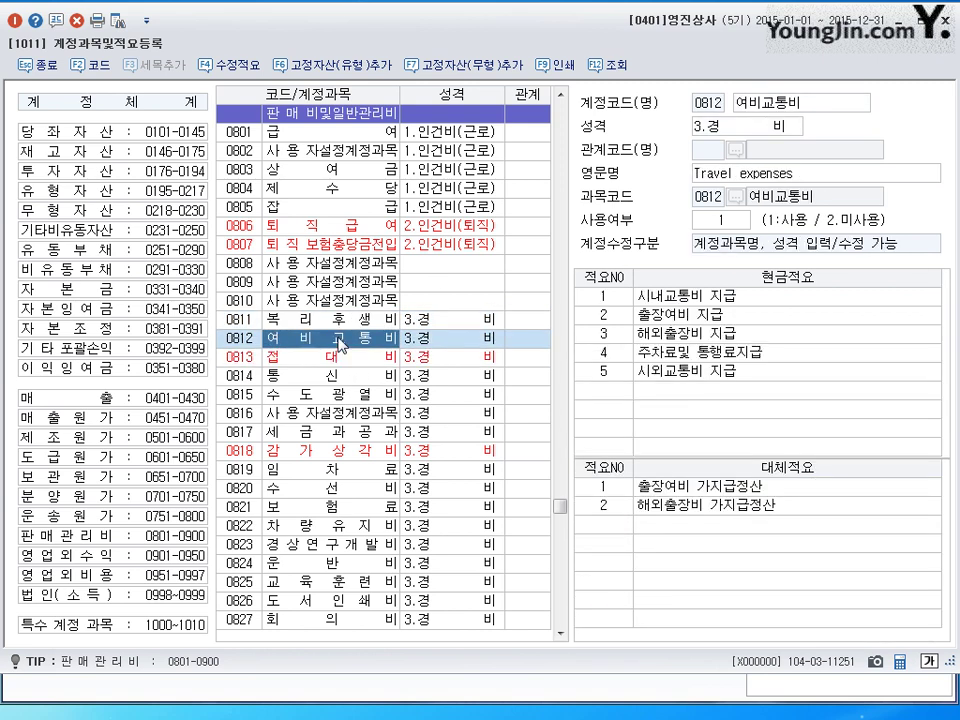
pyautogui.click(337, 320)
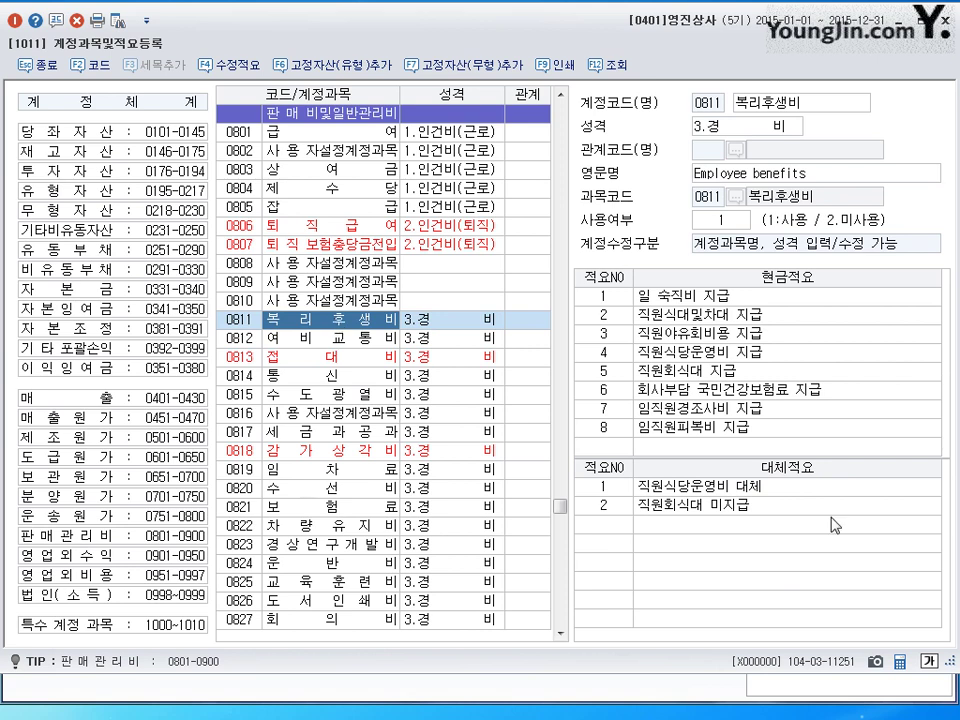
pyautogui.click(735, 541)
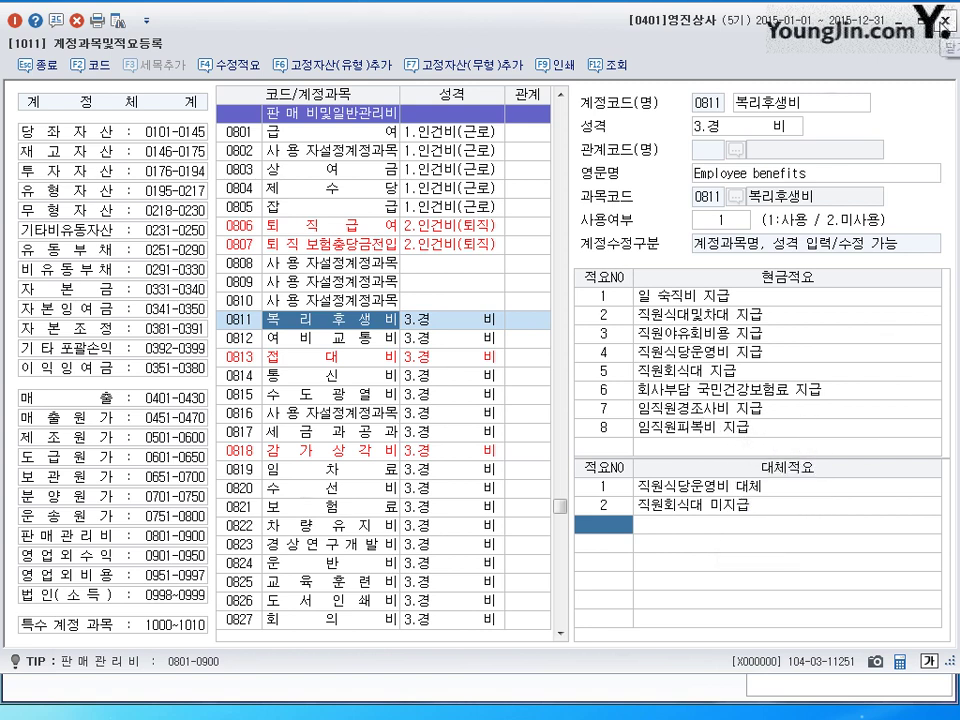
pyautogui.click(945, 20)
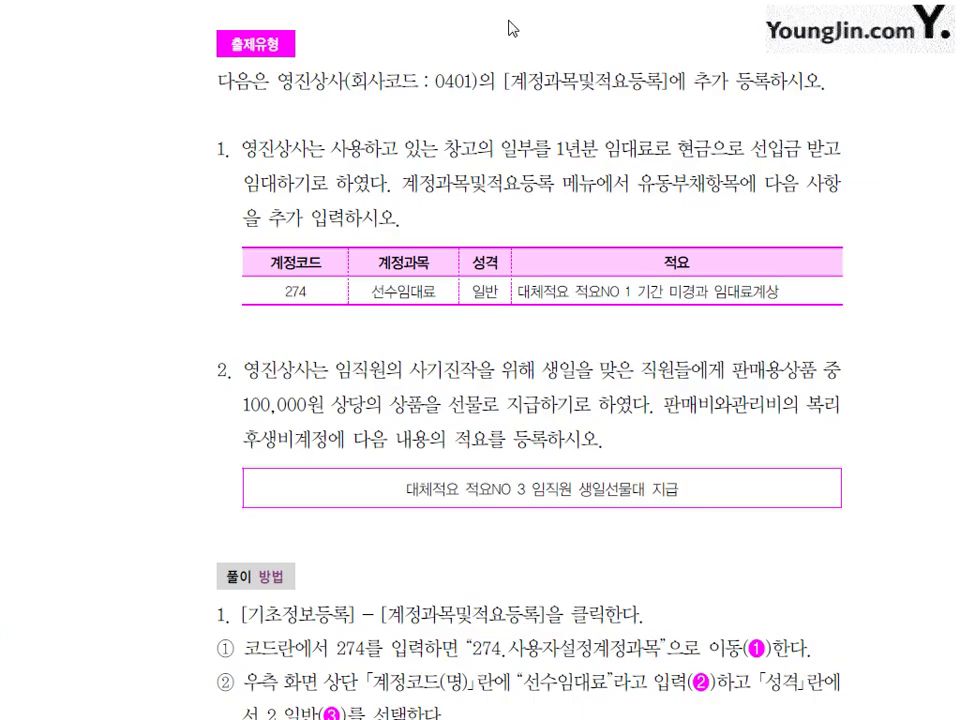